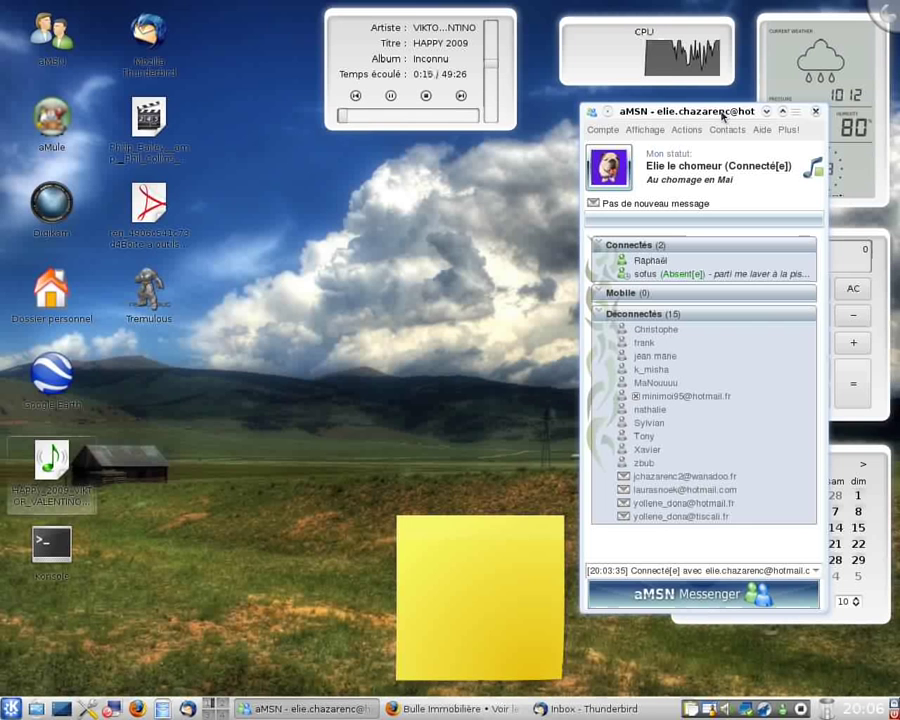
Move the aMSN window around the desktop, minimise and restore it once, place it near the upper centre, and hide it
mouse_move(690, 118)
mouse_down()
mouse_move(322, 96)
mouse_move(504, 213)
mouse_move(697, 180)
mouse_up()
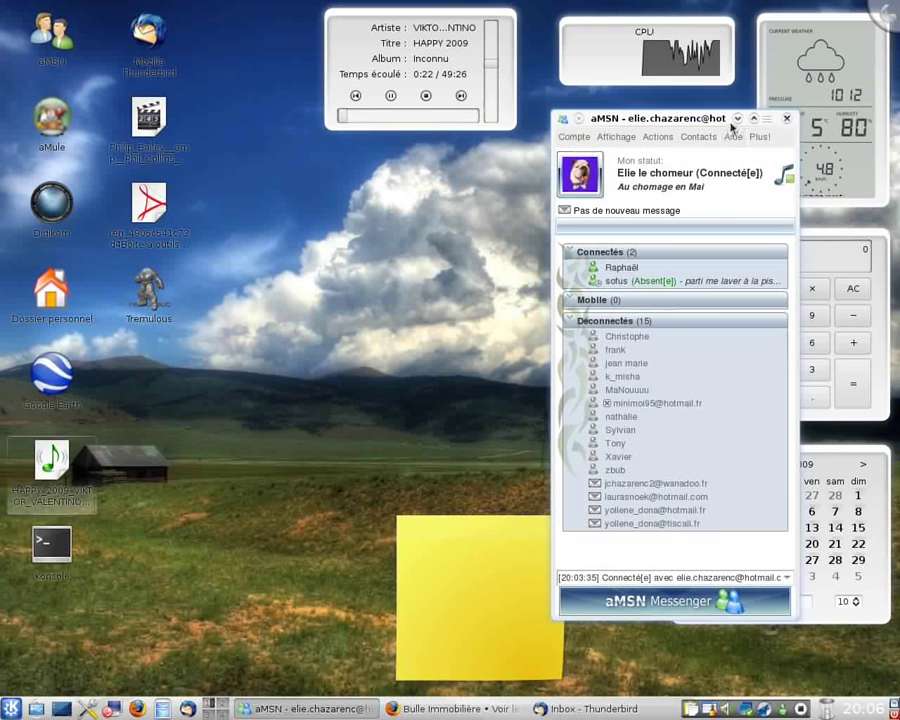
click(737, 119)
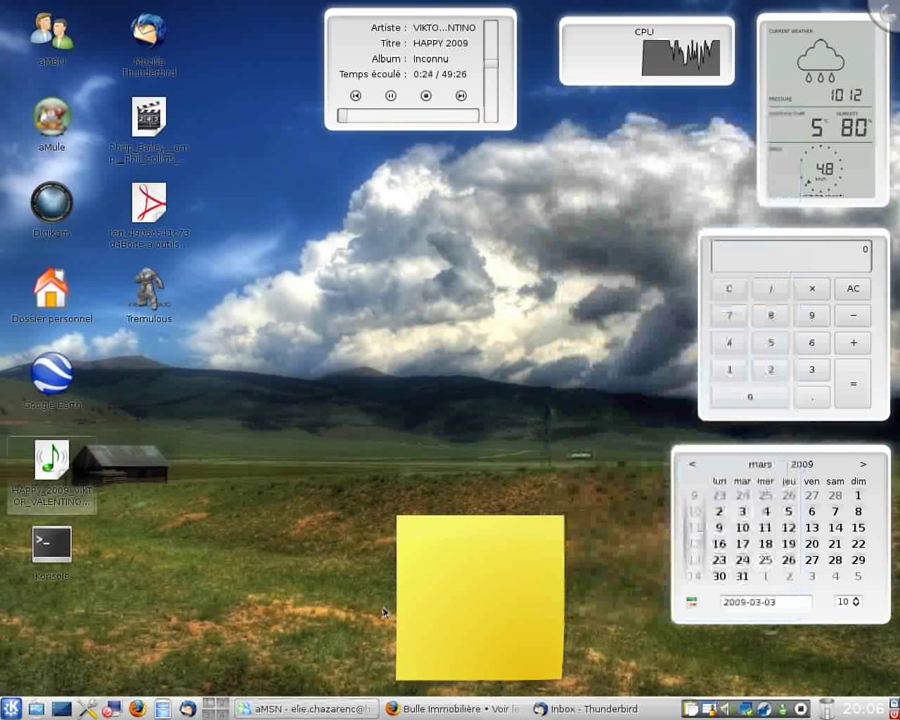
click(262, 712)
drag(664, 120, 480, 40)
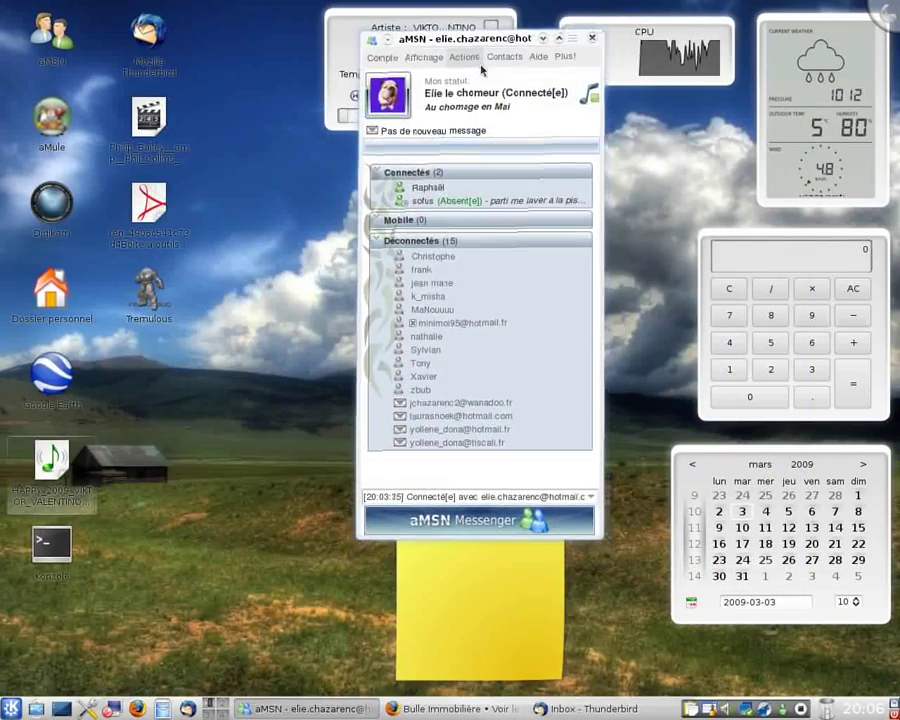
click(596, 42)
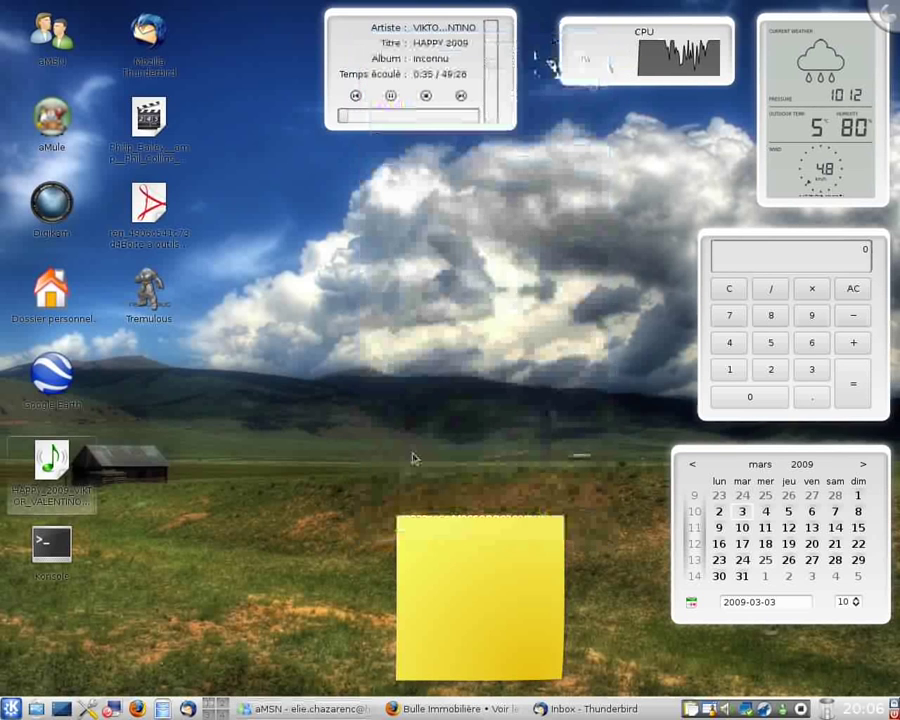
Cycle through the open windows with the animated window switcher and bring the Thunderbird inbox to the front
click(538, 709)
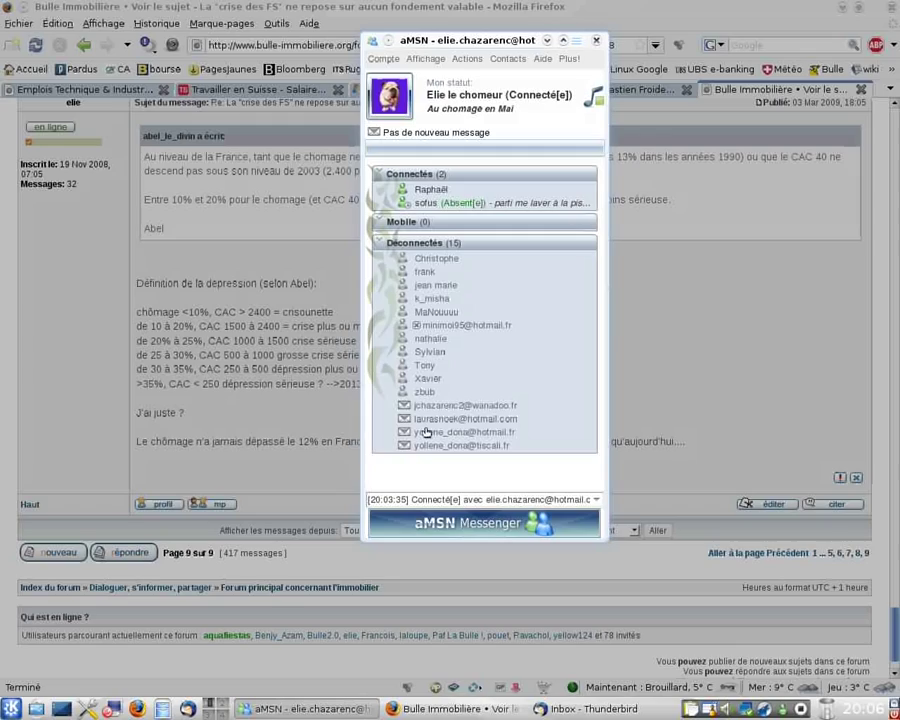
key(alt+Tab)
key(alt+Tab)
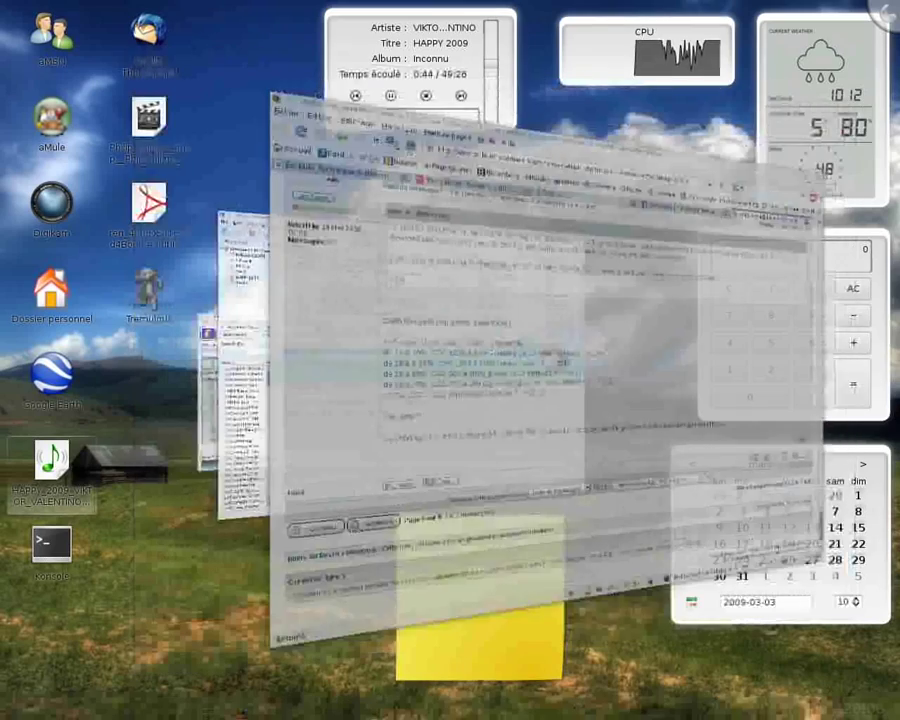
key(alt+Tab)
key(alt+Tab)
key(alt+Tab)
key(alt+Tab)
key(alt+Tab)
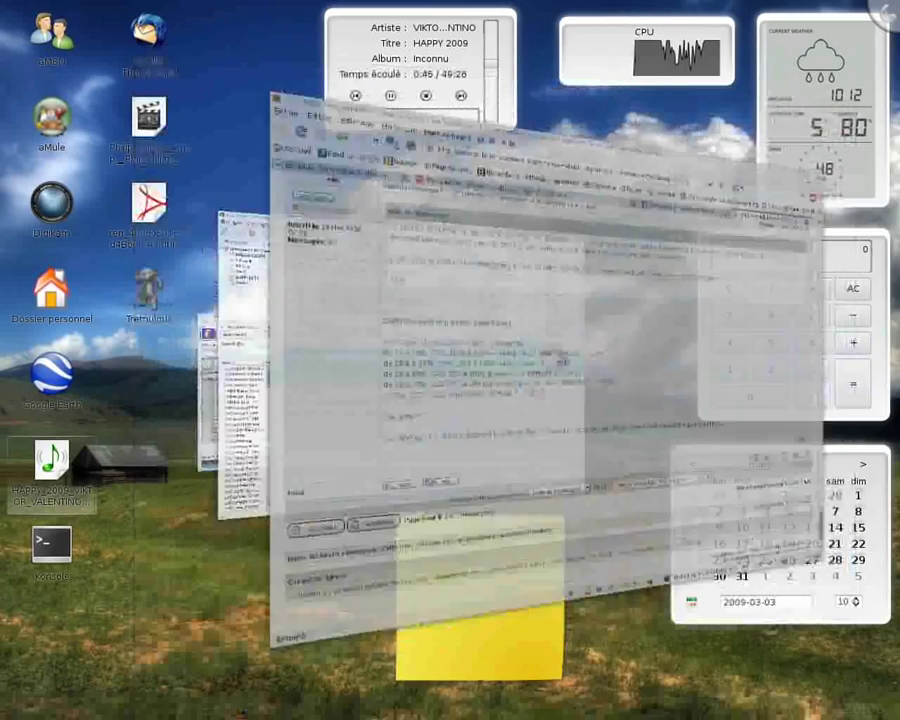
key(alt+Tab)
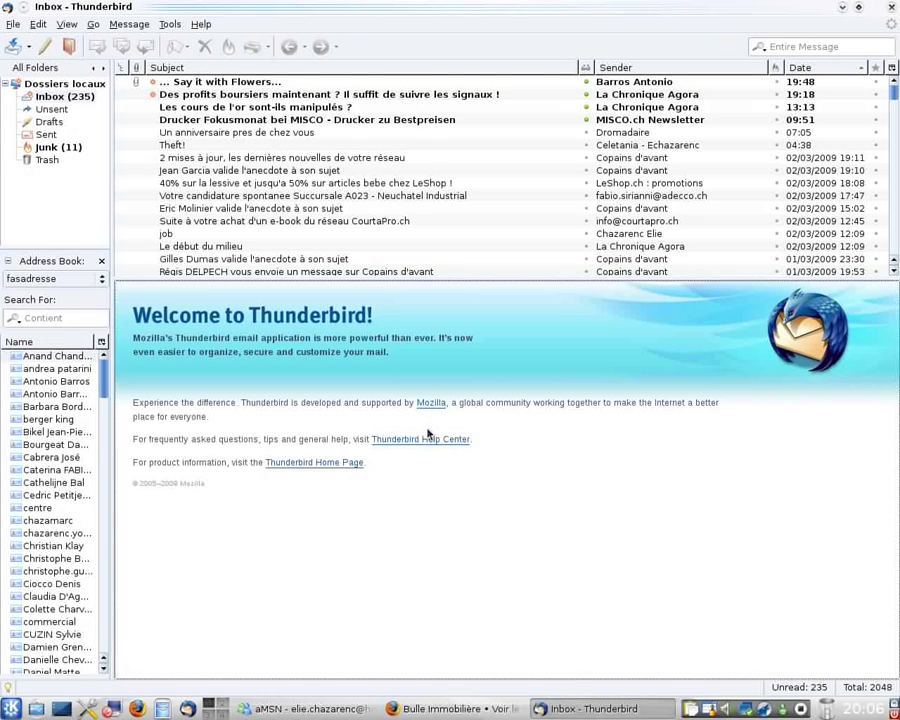
key(Tab)
key(Tab)
key(Tab)
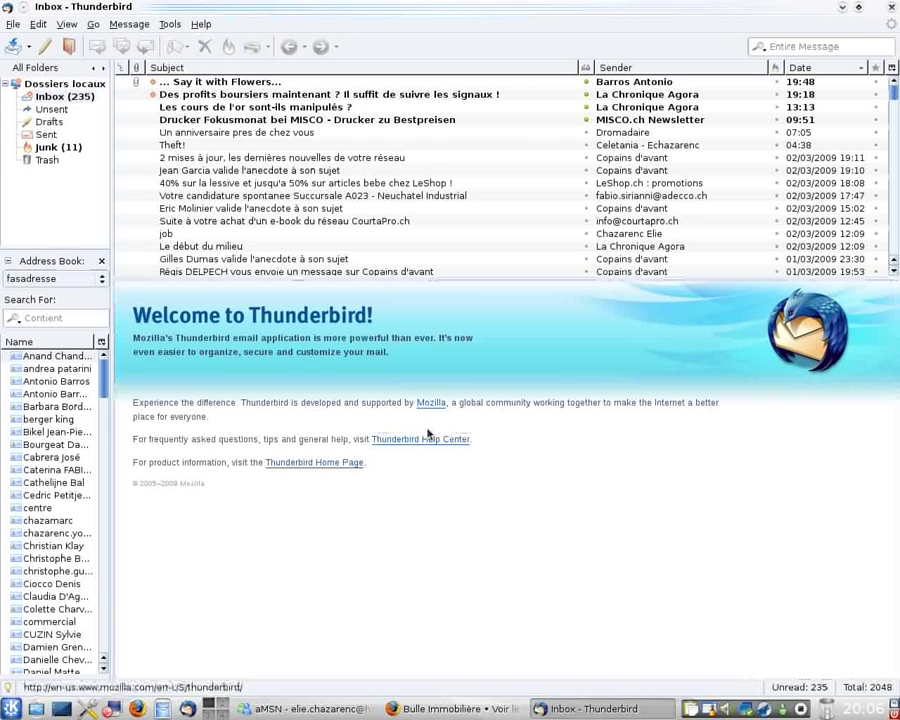
Minimise the Thunderbird and Firefox windows and move the aMSN window beside the desktop icons
click(842, 9)
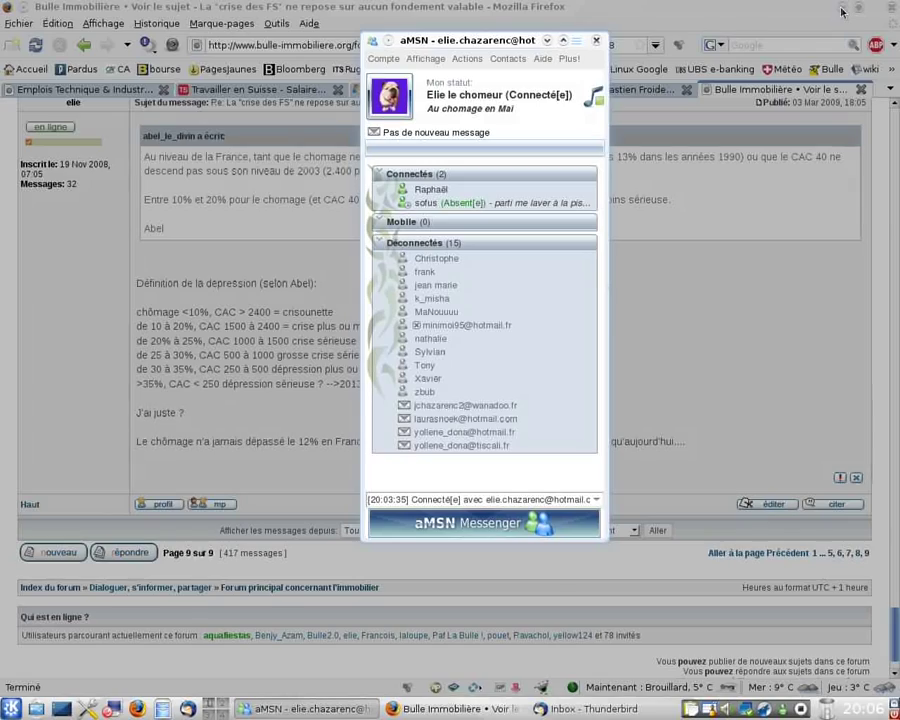
click(842, 9)
drag(508, 56, 245, 113)
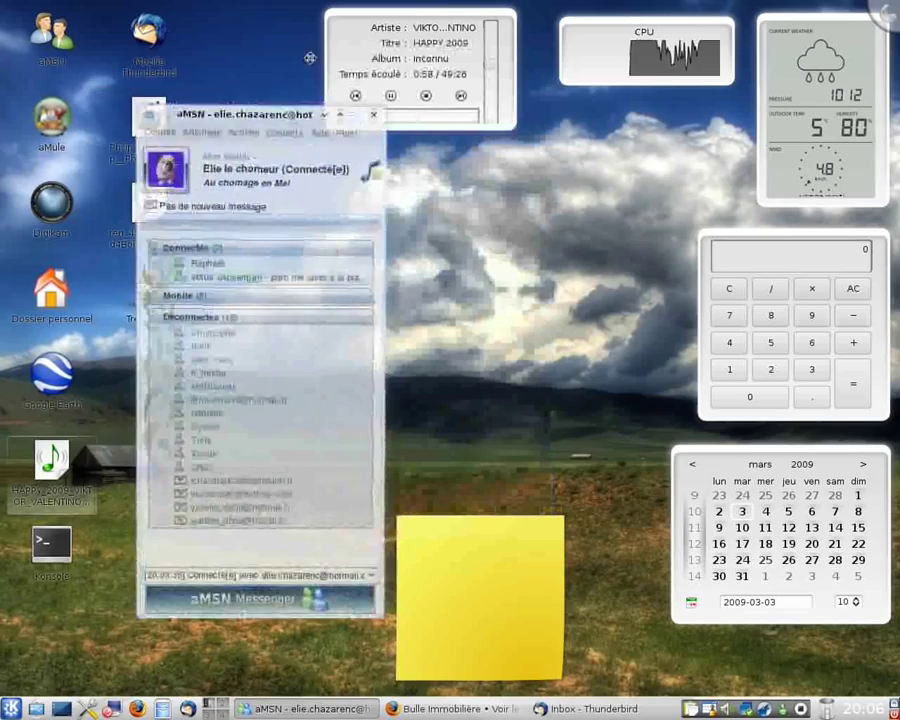
mouse_move(406, 1)
drag(416, 66, 441, 303)
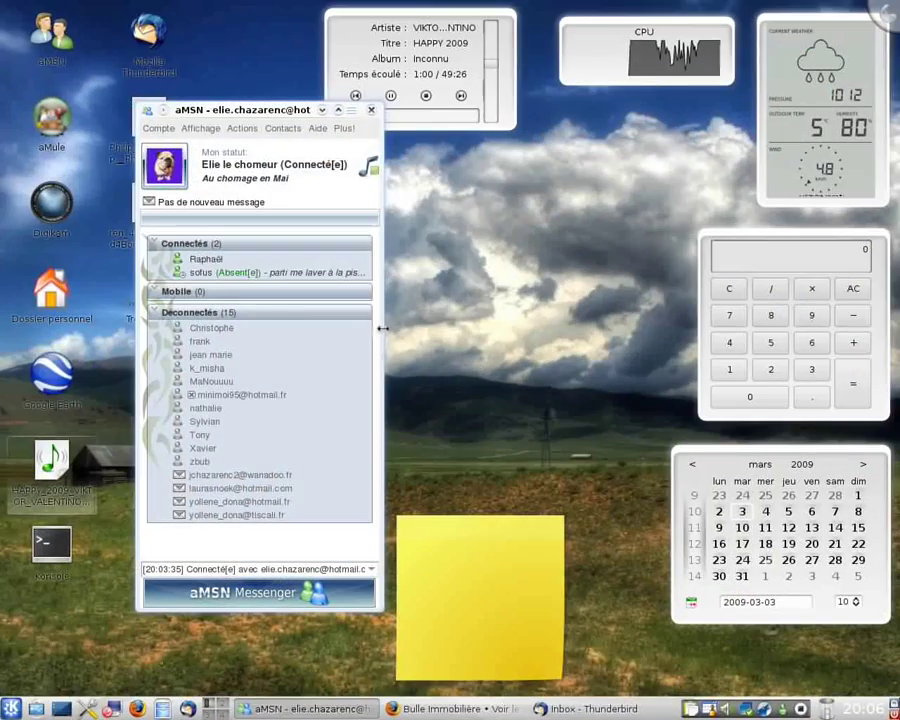
Show all four desktops in a grid, move the aMSN window from Bureau 1 to Bureau 4, and leave the grid
mouse_move(898, 2)
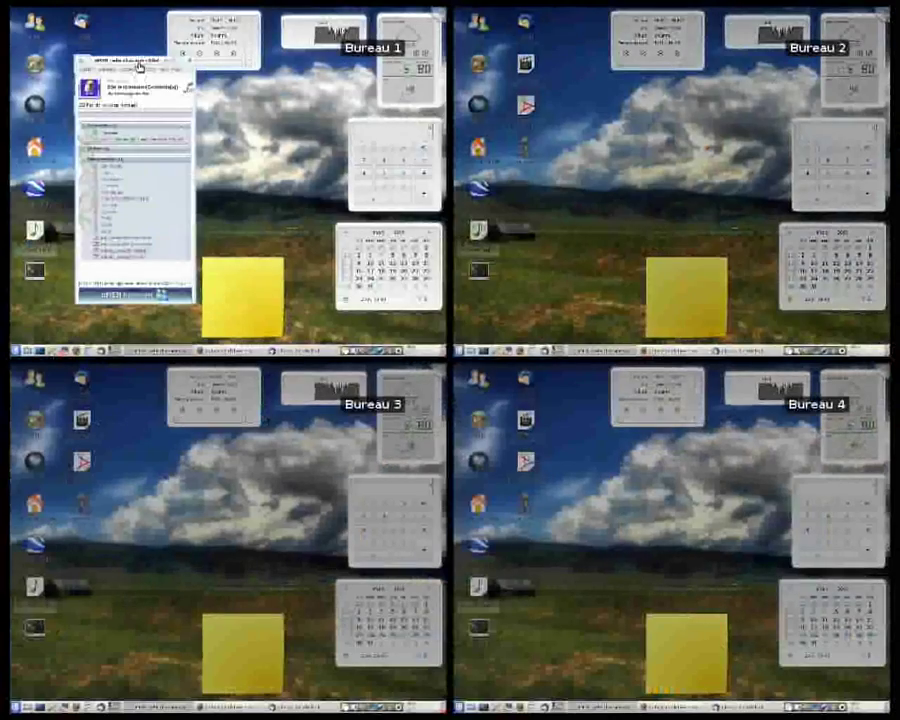
drag(138, 64, 667, 415)
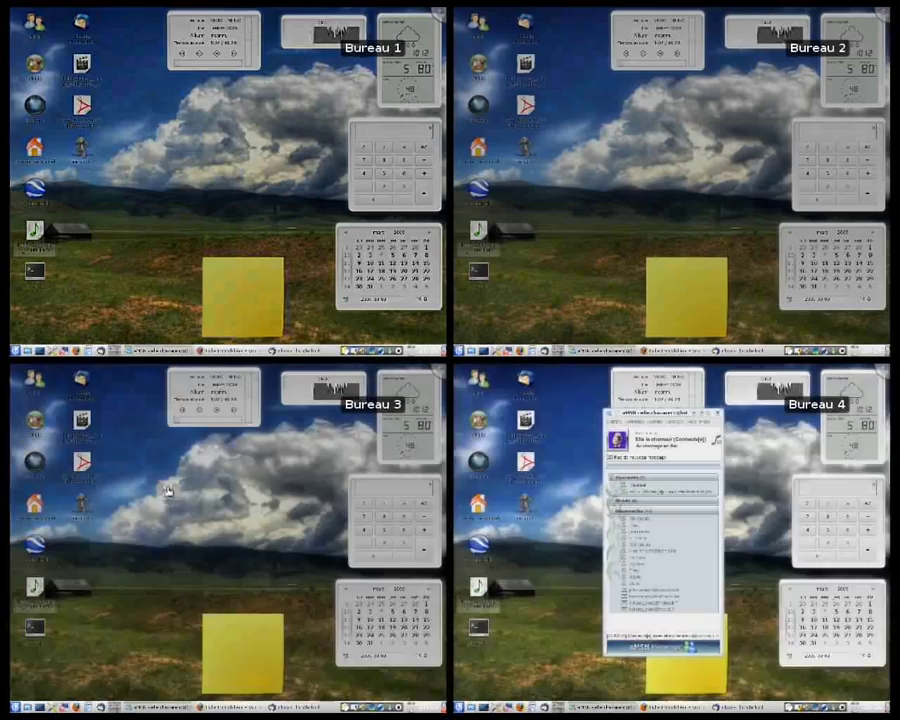
click(169, 486)
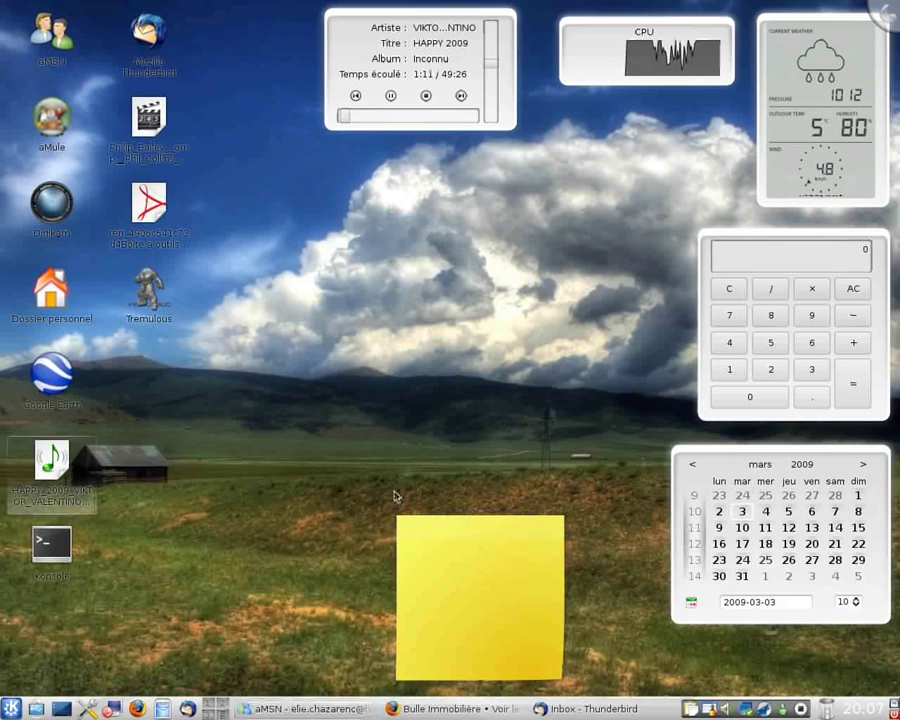
Bring up the Firefox window and restore it from maximised to a smaller size
click(434, 709)
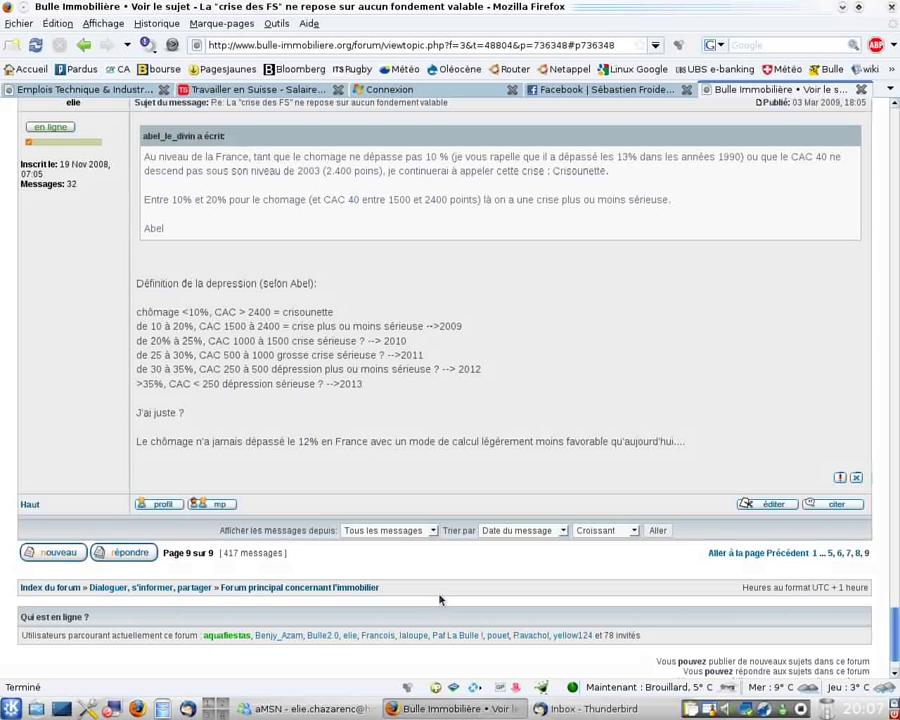
click(856, 9)
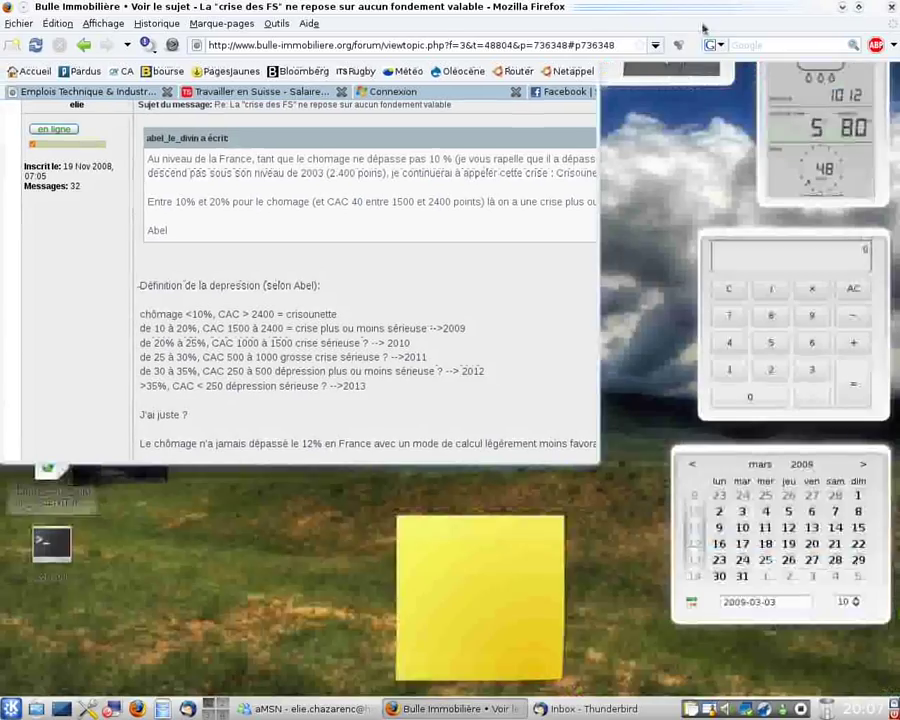
View Bureau 1 on the desktop cube with its windows shown in 3D
key(ctrl+F11)
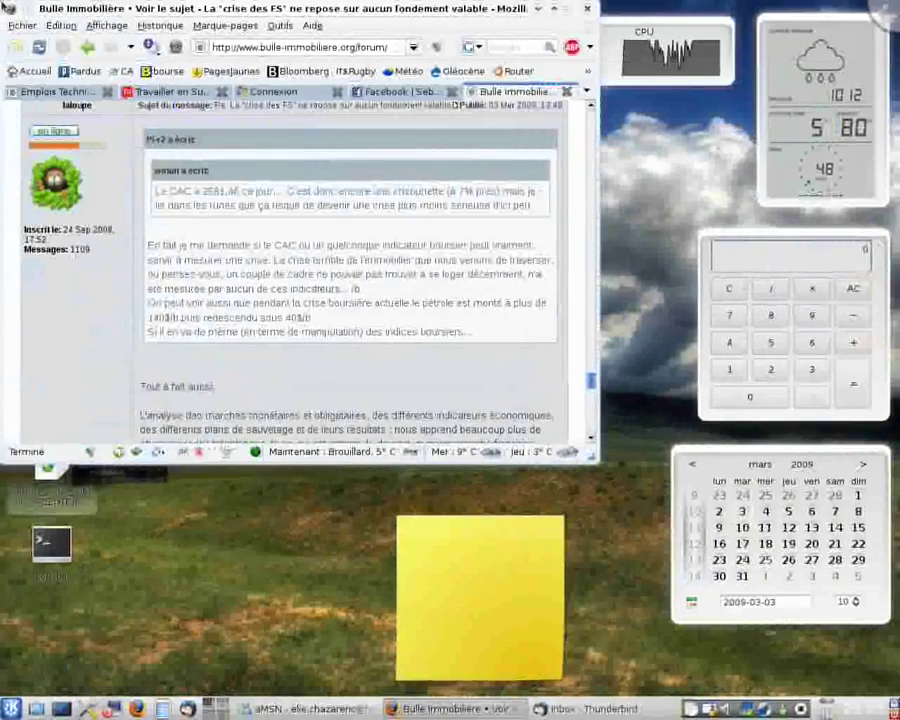
mouse_move(898, 1)
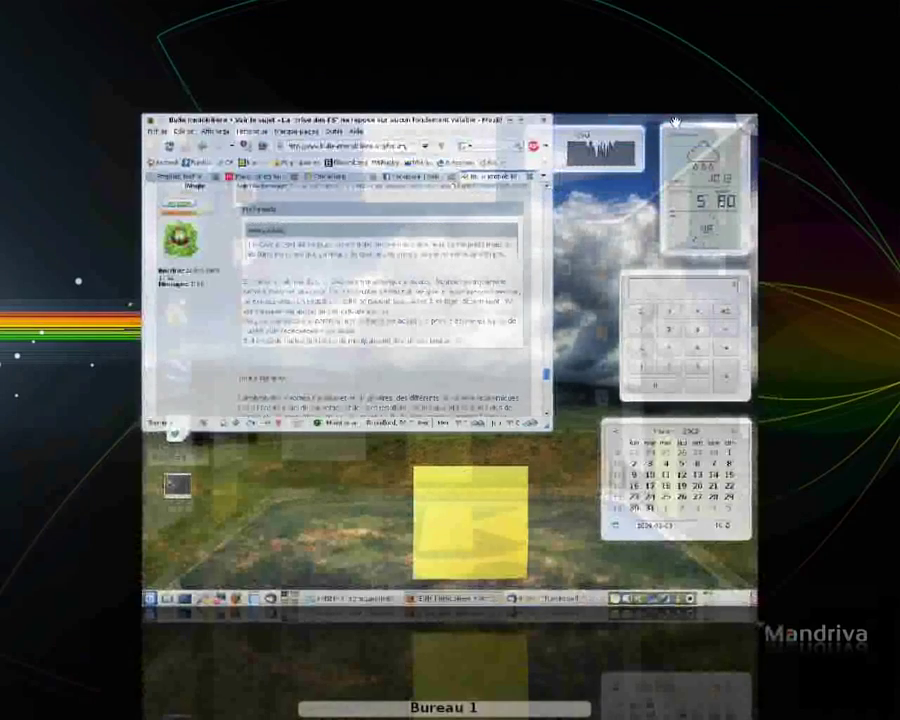
drag(675, 122, 607, 243)
right_click(615, 233)
Move the Firefox window from Bureau 1 to Bureau 3 in the desktop grid and return to Bureau 1
mouse_move(898, 1)
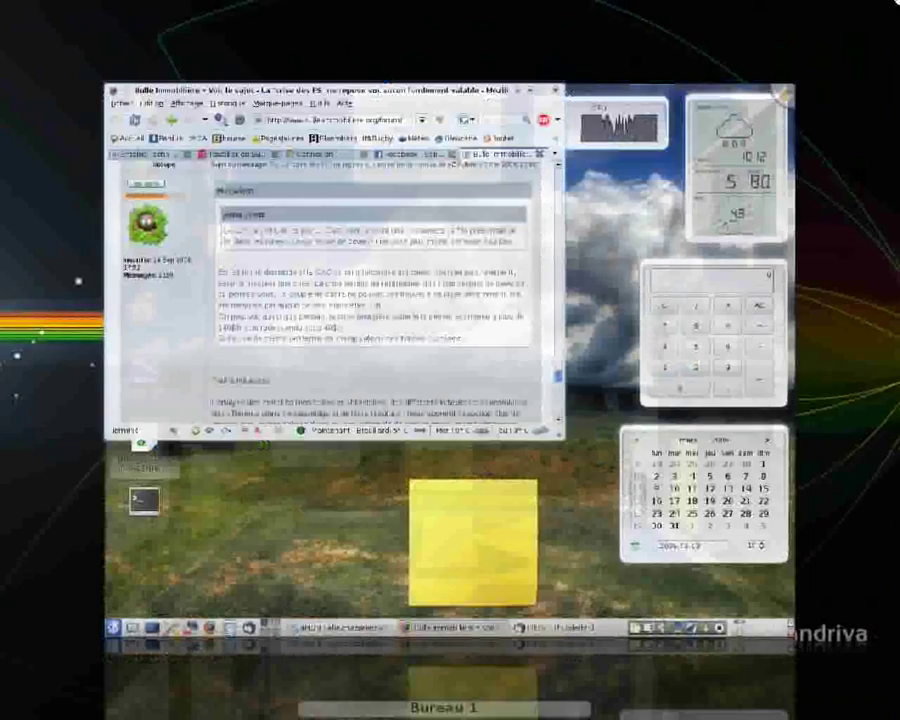
right_click(598, 190)
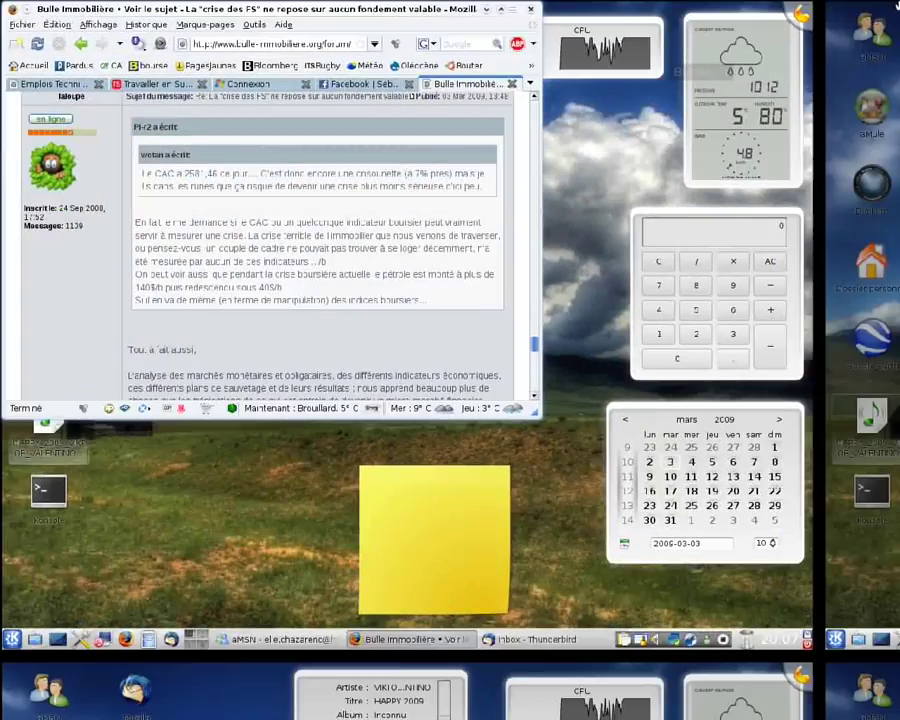
drag(278, 62, 280, 66)
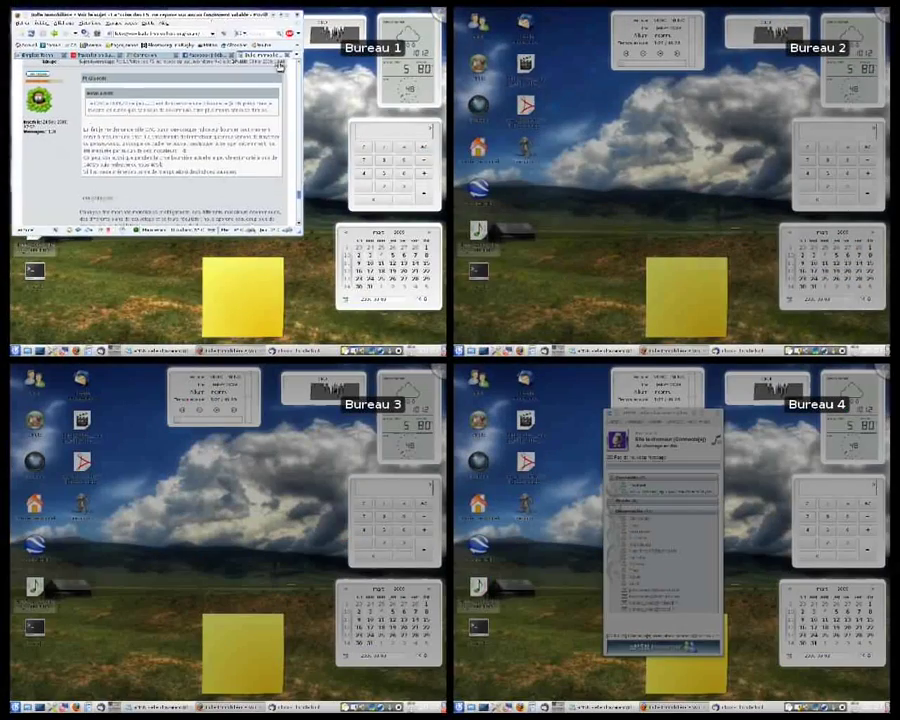
drag(121, 98, 203, 428)
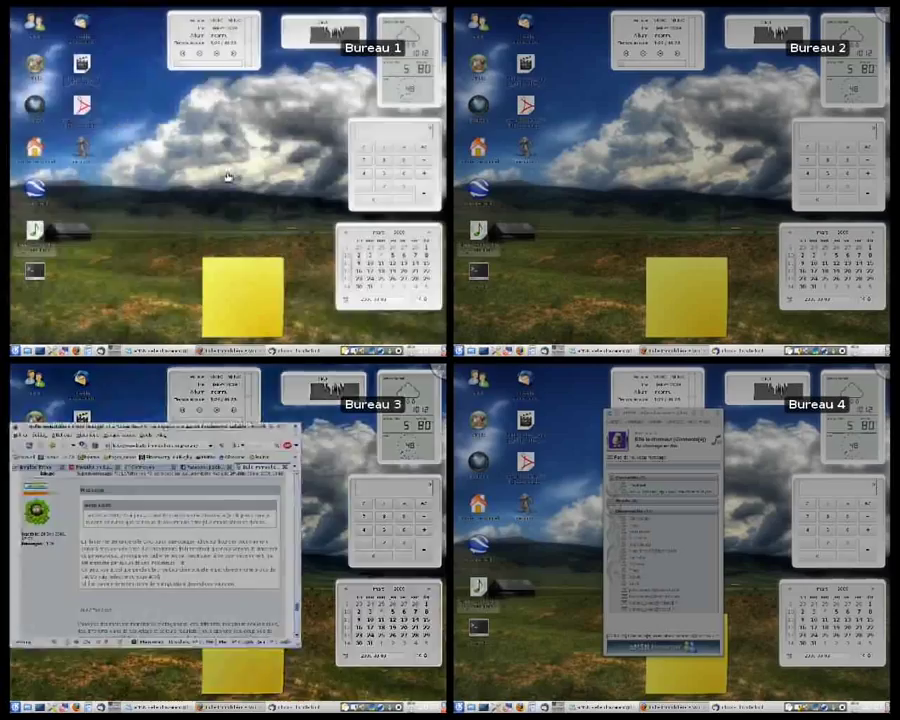
click(226, 176)
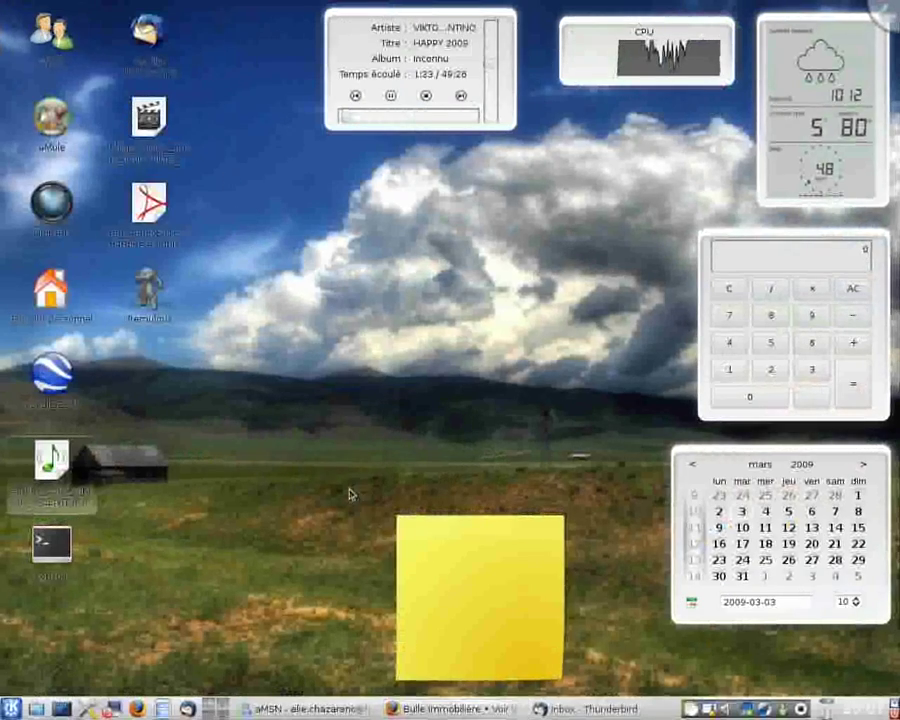
Show the aMSN window, switch to the Thunderbird inbox, and restore Thunderbird from maximised to a smaller size
click(310, 708)
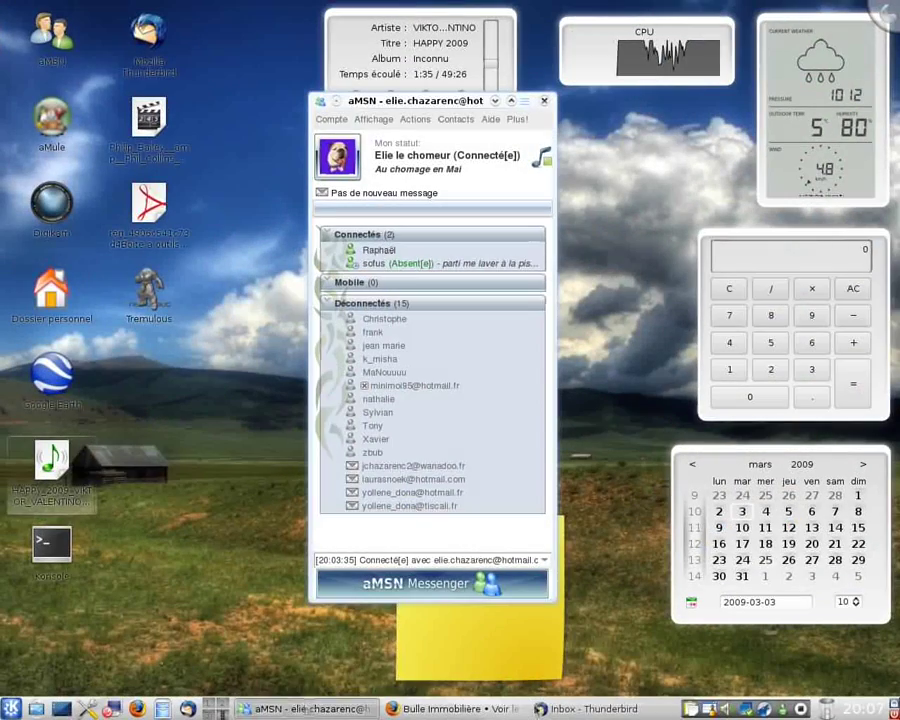
click(594, 709)
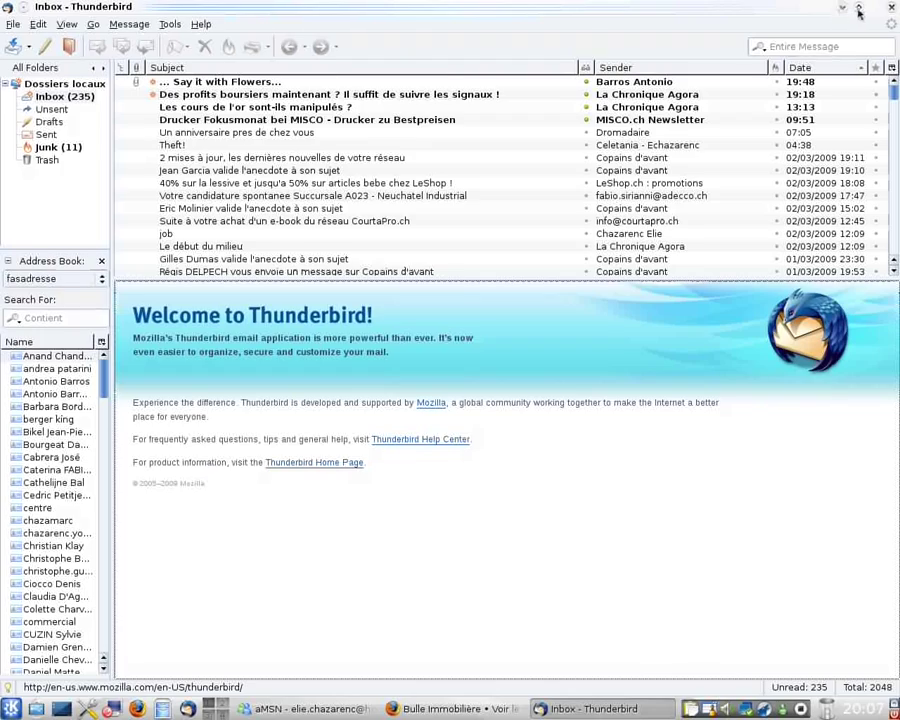
click(858, 12)
Move the Thunderbird window from Bureau 1 to Bureau 2 in the desktop grid and return to Bureau 1
mouse_move(898, 1)
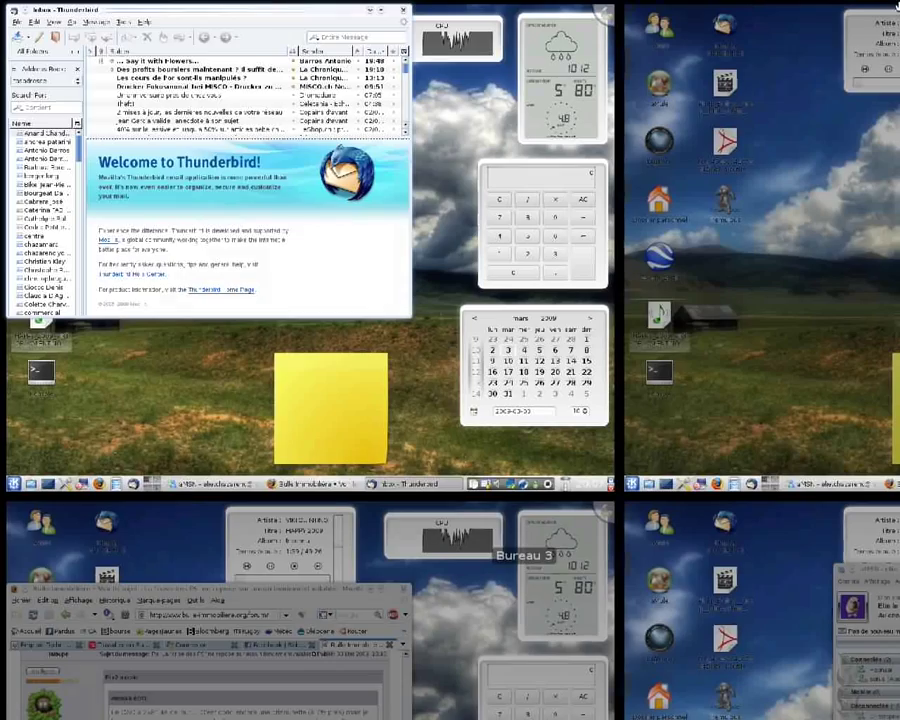
drag(130, 18, 646, 63)
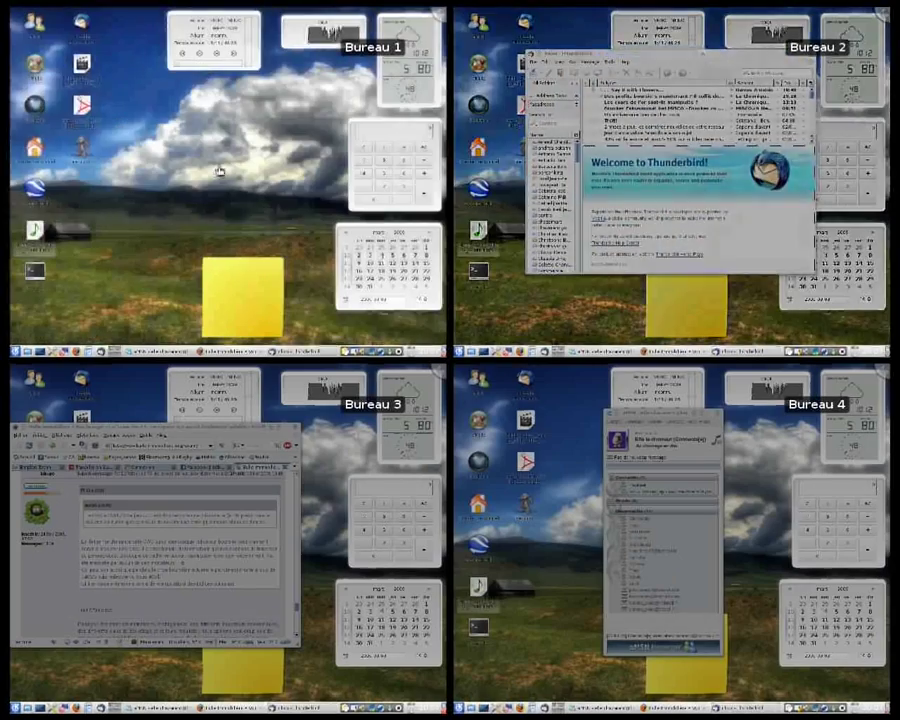
click(221, 176)
Rotate the desktop cube to reach Bureau 2 and close the Thunderbird window there
mouse_move(347, 0)
drag(438, 167, 538, 62)
key(Right)
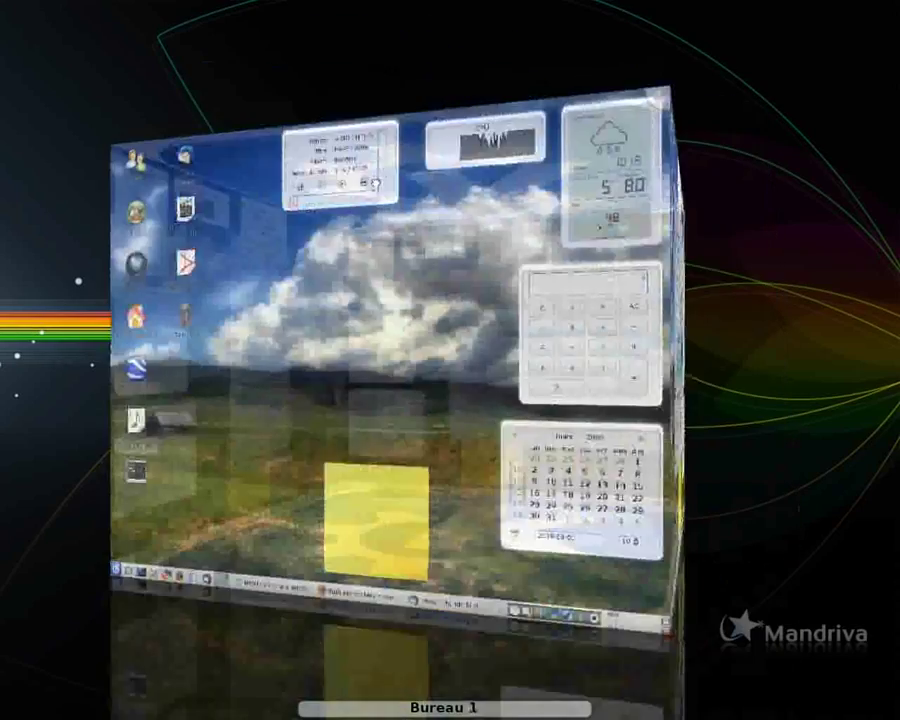
key(Right)
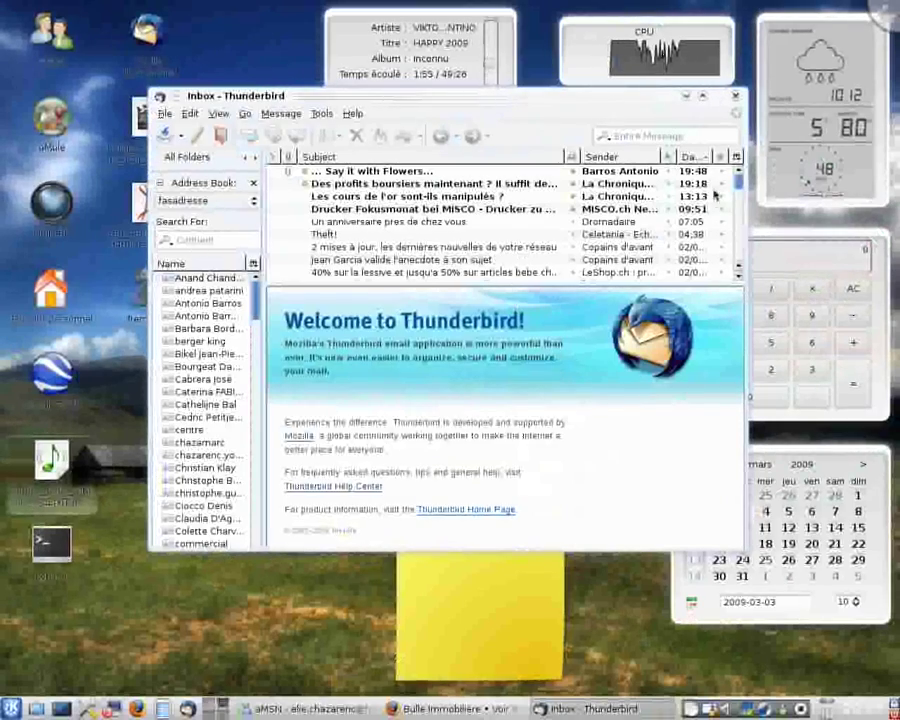
click(735, 97)
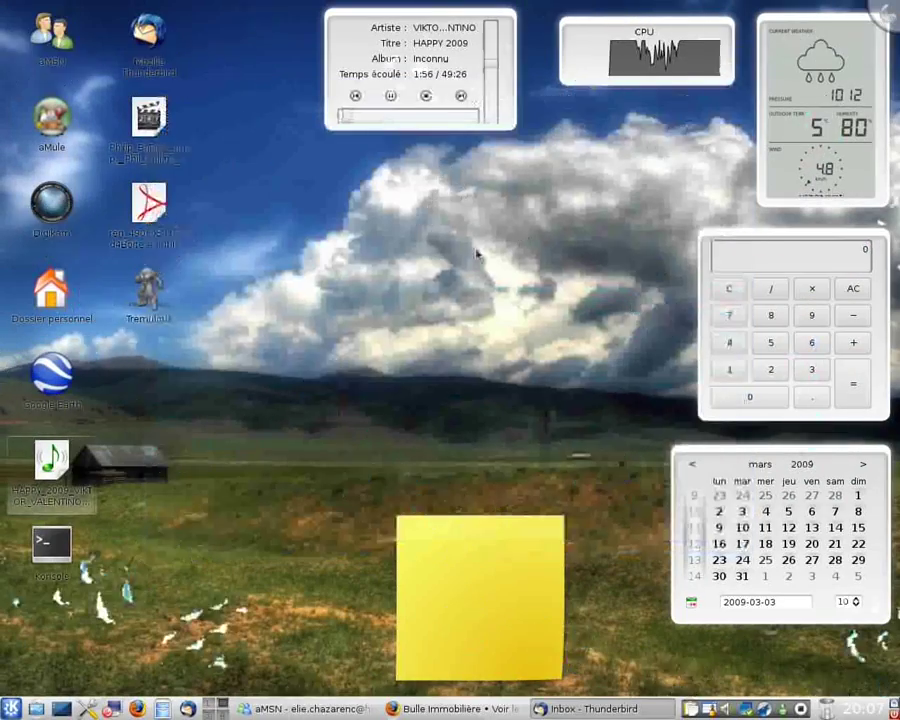
Examine the places, recently used items and application categories in the application launcher, and close it
click(10, 708)
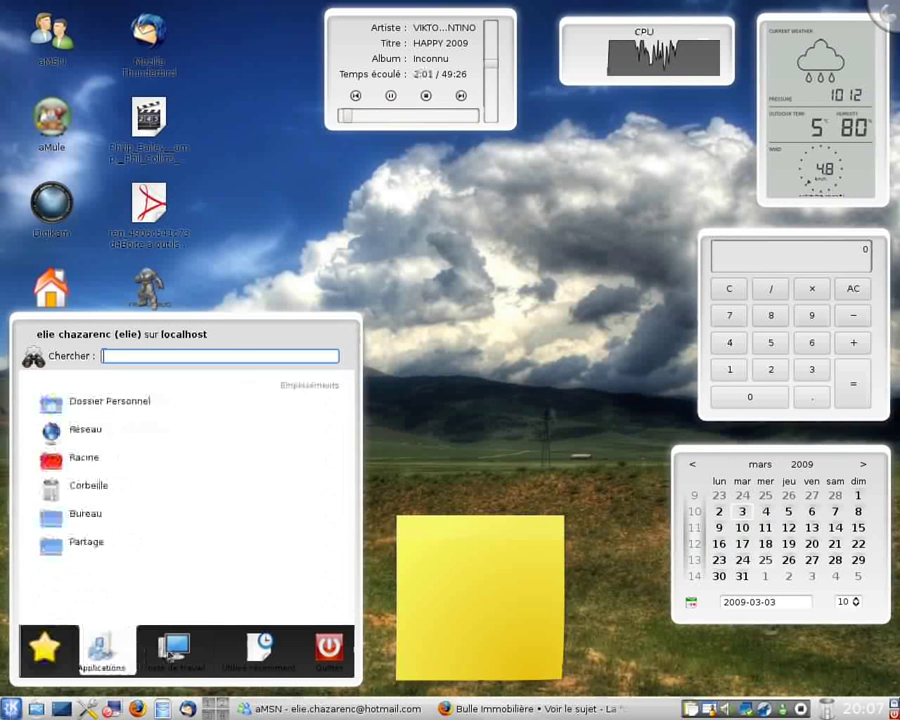
mouse_move(282, 654)
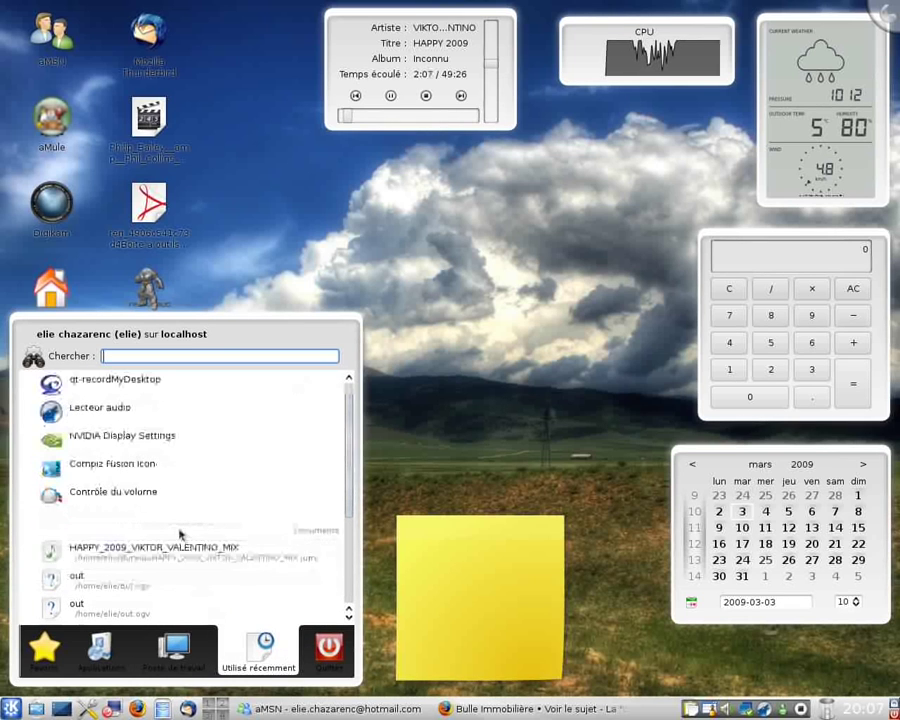
mouse_move(107, 652)
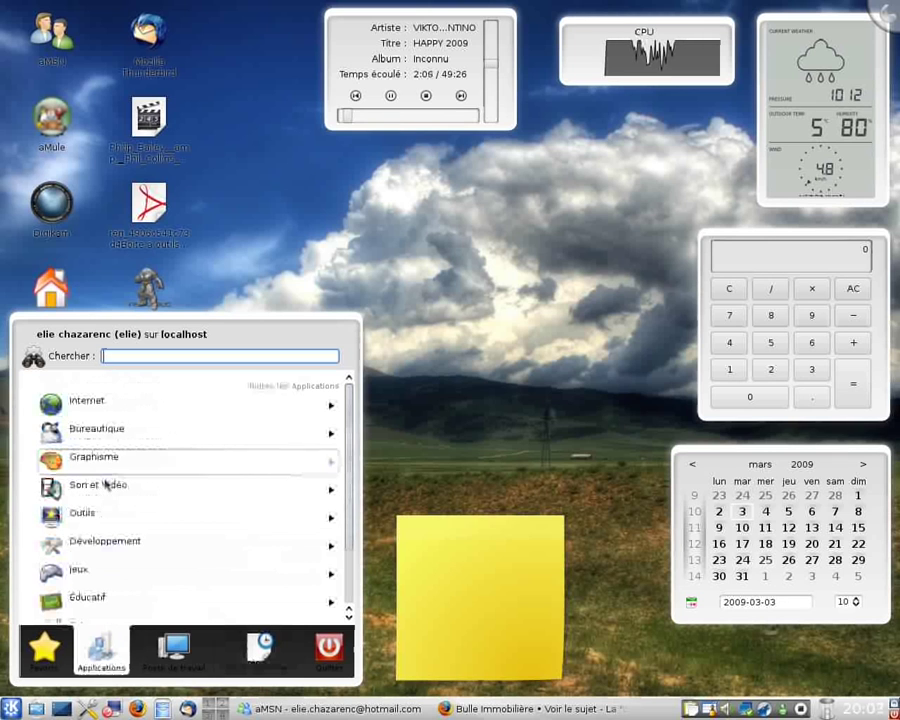
click(508, 378)
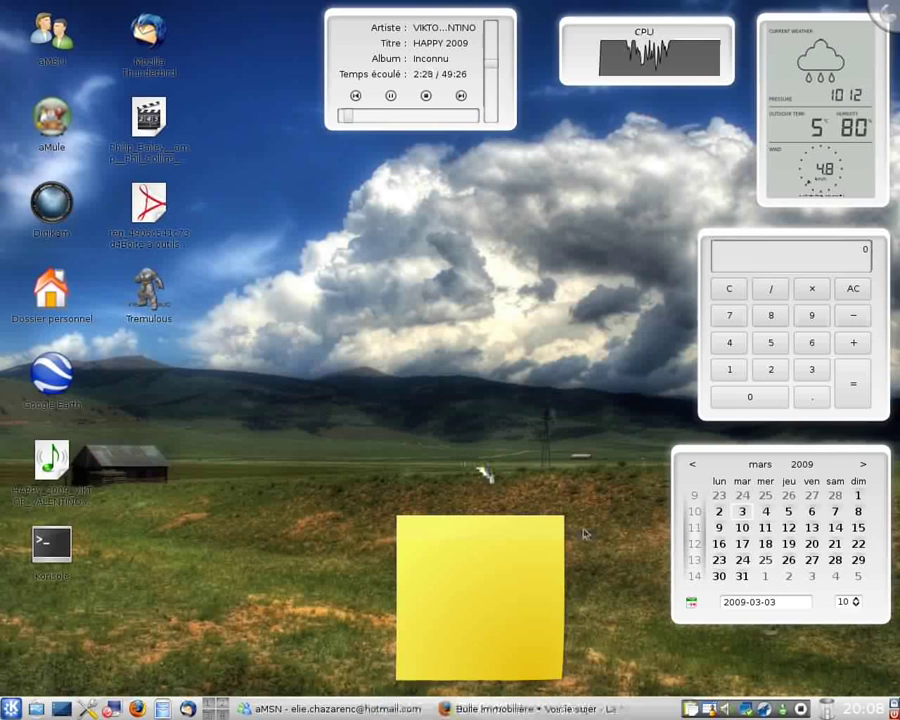
Bring aMSN and the Documents folder window forward from the window overview, and go up to the Dossier Personnel folder
mouse_move(2, 2)
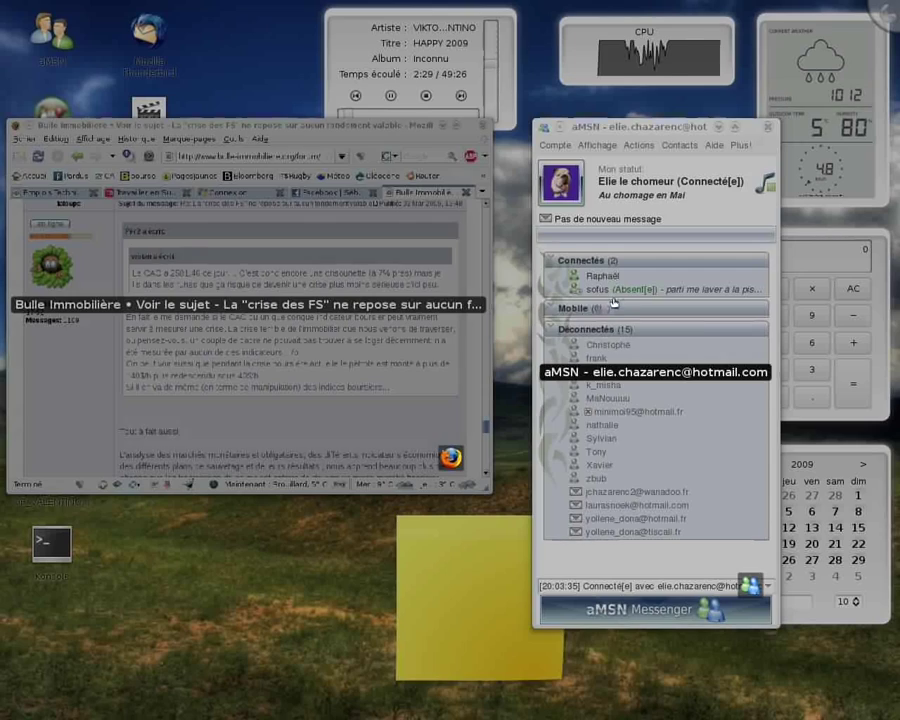
click(615, 303)
mouse_move(1, 4)
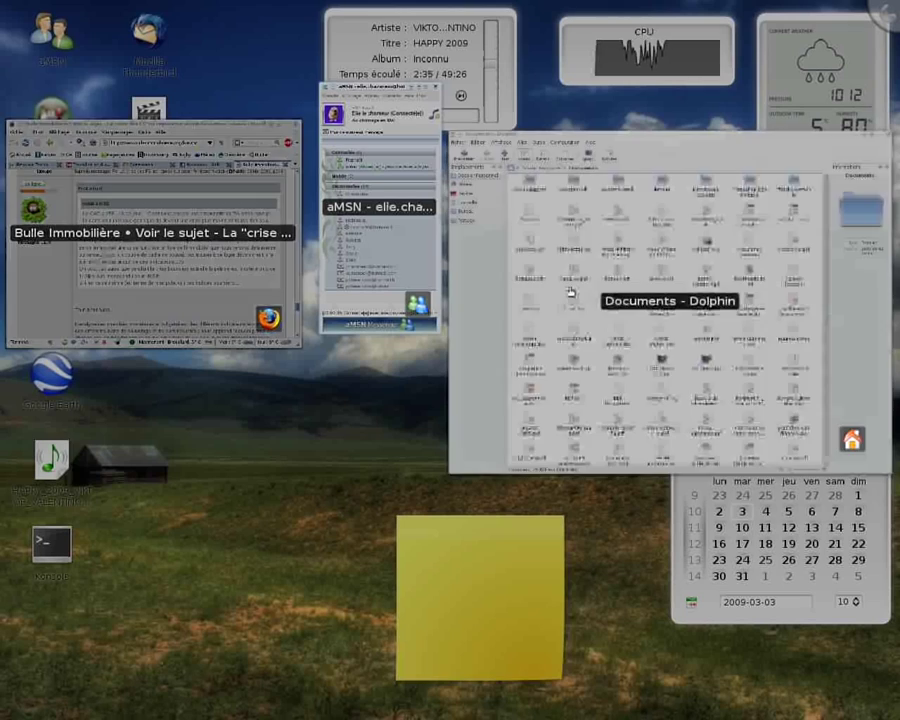
click(570, 292)
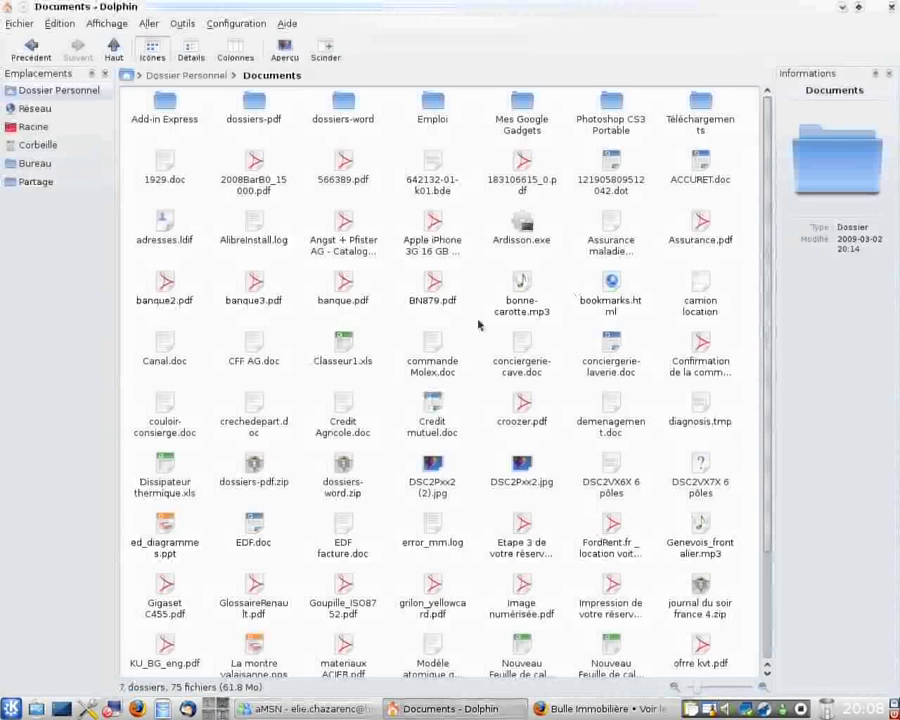
click(113, 48)
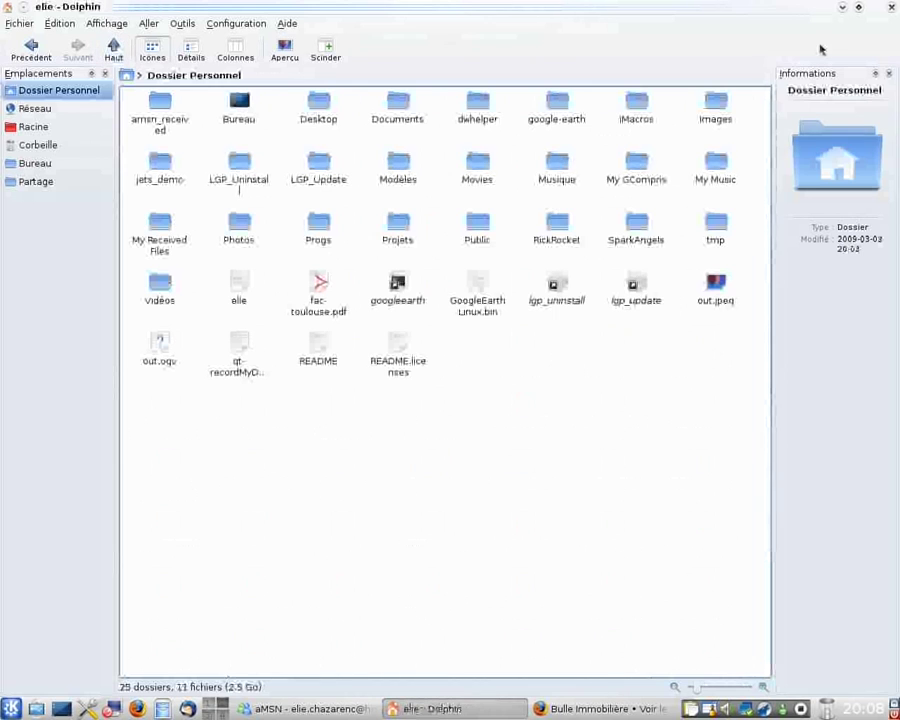
Restore the Dolphin window from maximised, enlarge it to nearly fill the desktop, and move it partly below the desktop widgets
click(858, 7)
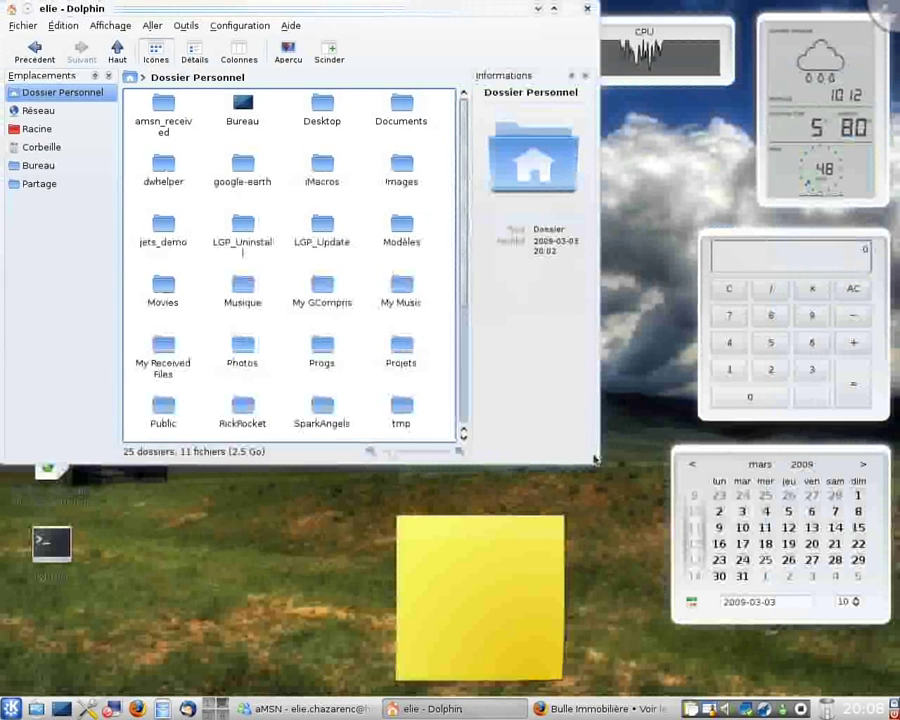
click(770, 582)
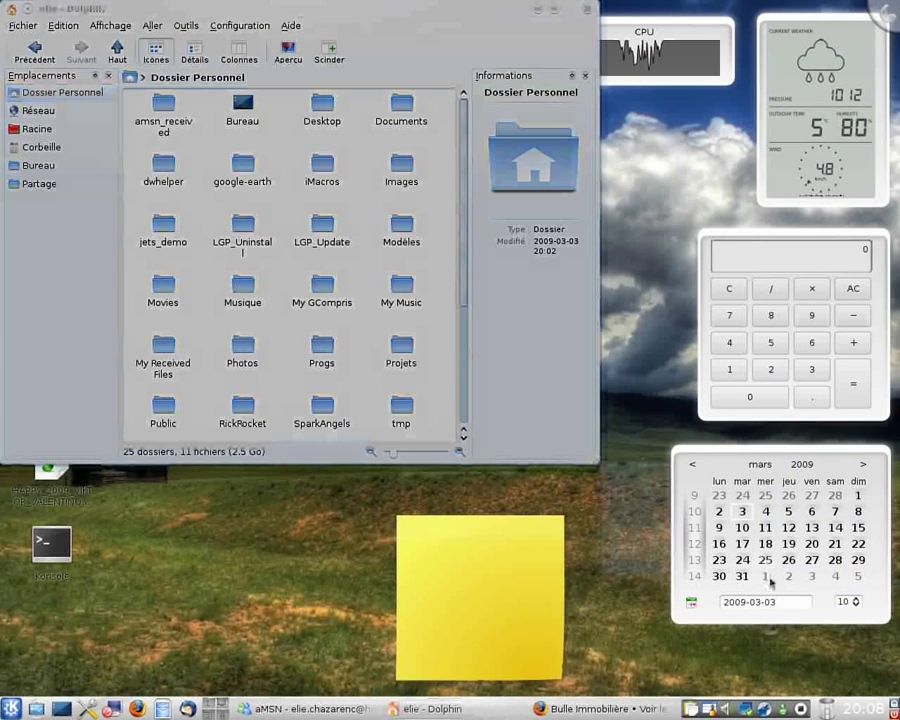
mouse_move(600, 466)
mouse_down()
mouse_move(783, 595)
mouse_move(738, 559)
mouse_move(896, 653)
mouse_up()
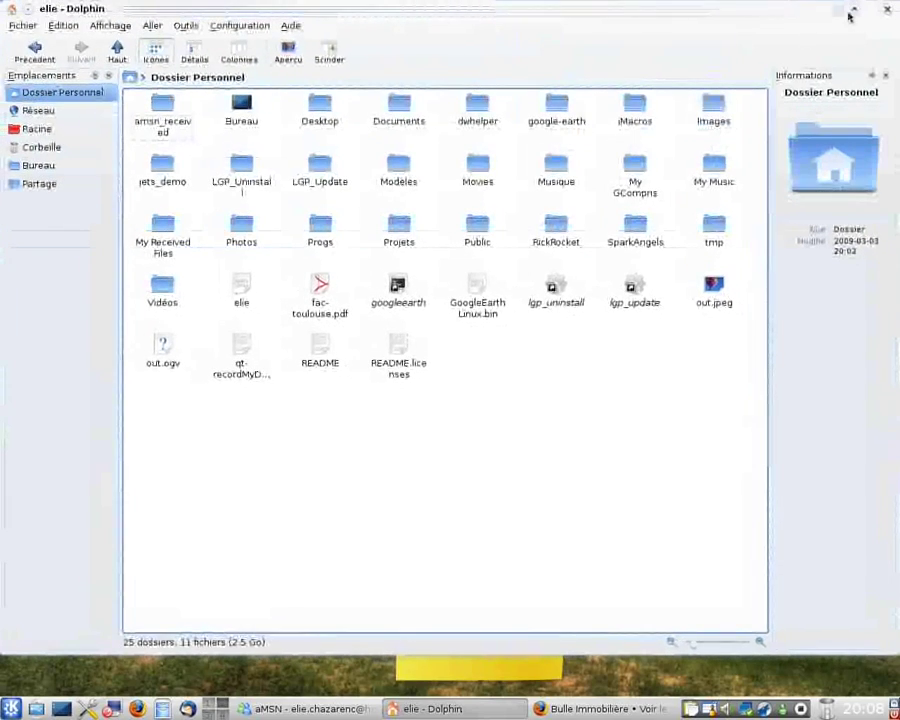
click(851, 12)
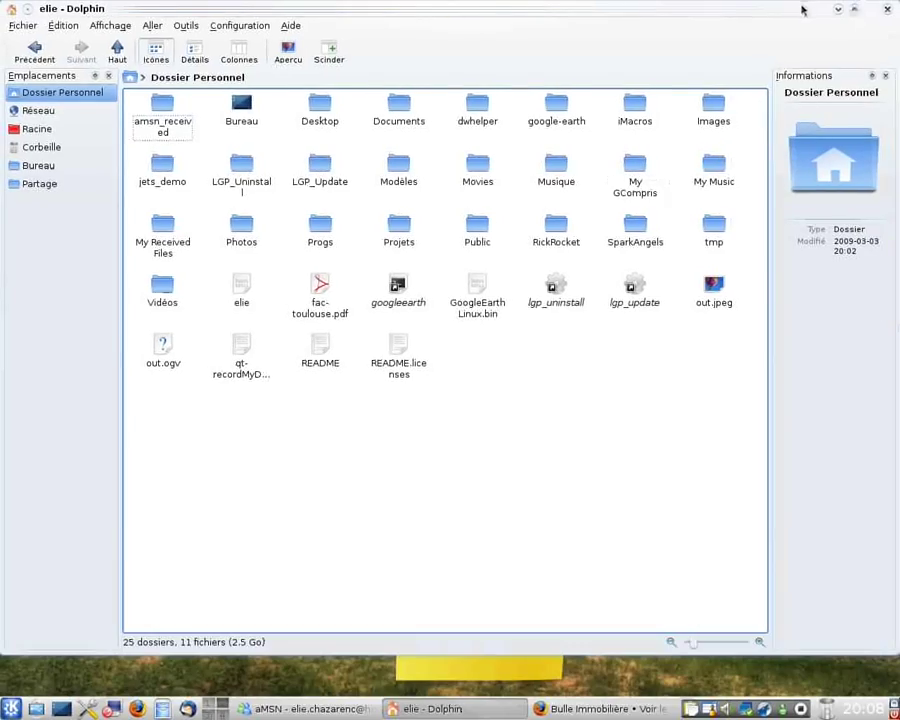
drag(857, 12, 729, 191)
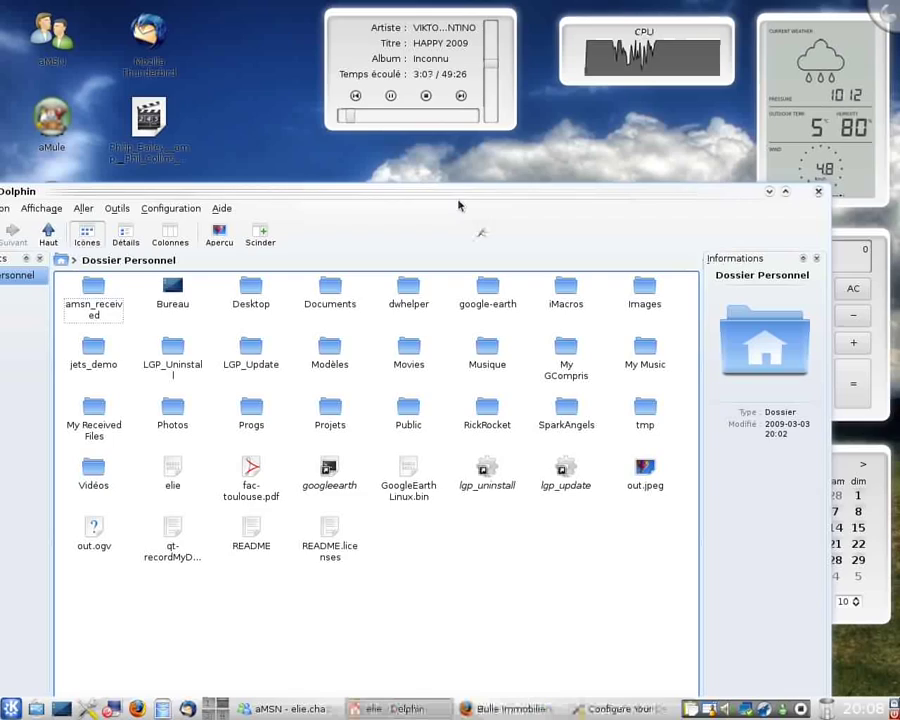
Show the desktop cube on Bureau 2 several times, turning it to view its faces and returning to the desktop
mouse_move(456, 1)
key(Escape)
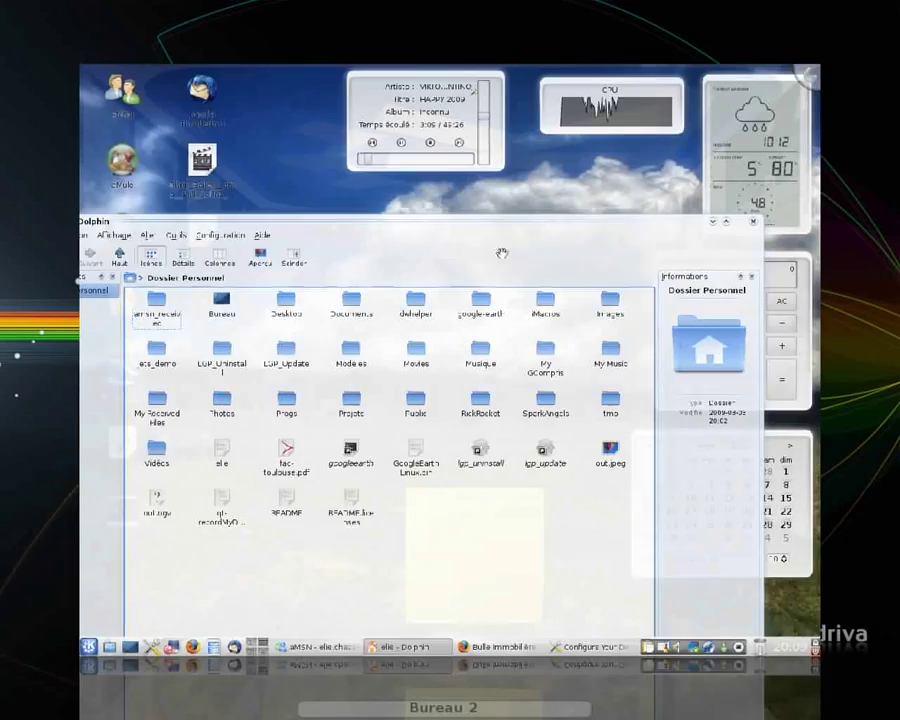
mouse_move(528, 1)
drag(512, 30, 698, 280)
key(Escape)
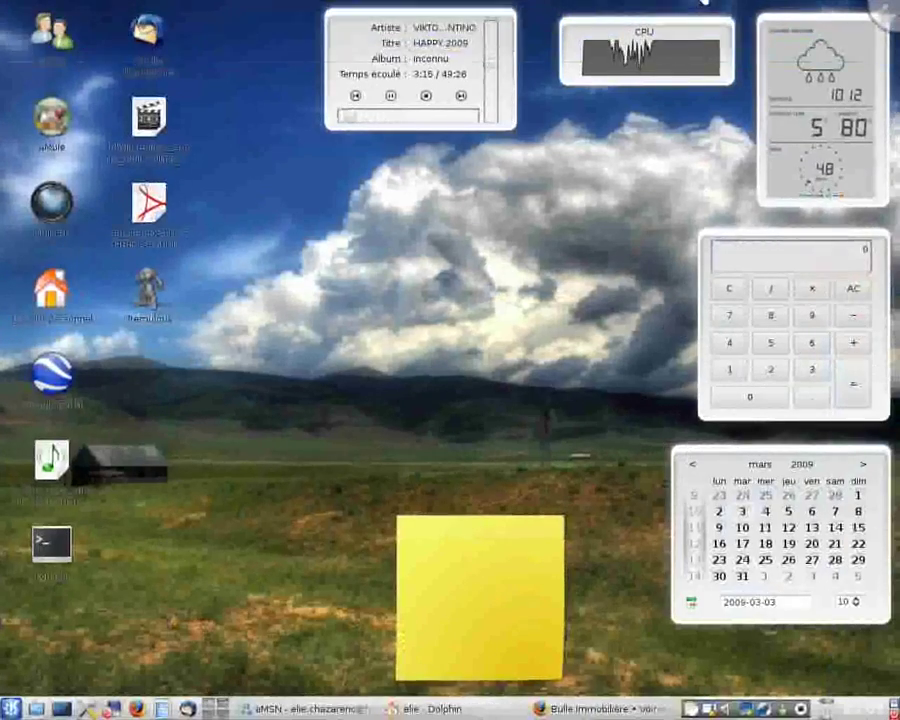
key(ctrl+F11)
drag(697, 70, 428, 84)
double_click(428, 84)
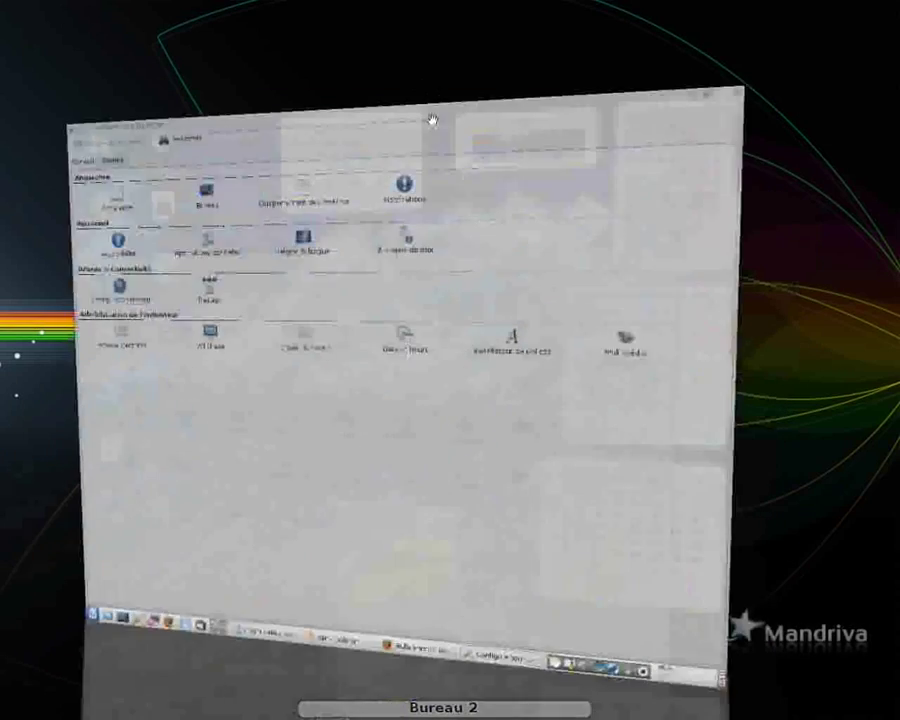
Bring Configure Your Desktop forward from the window overview and open the list of all effects in its Bureau settings
key(ctrl+F9)
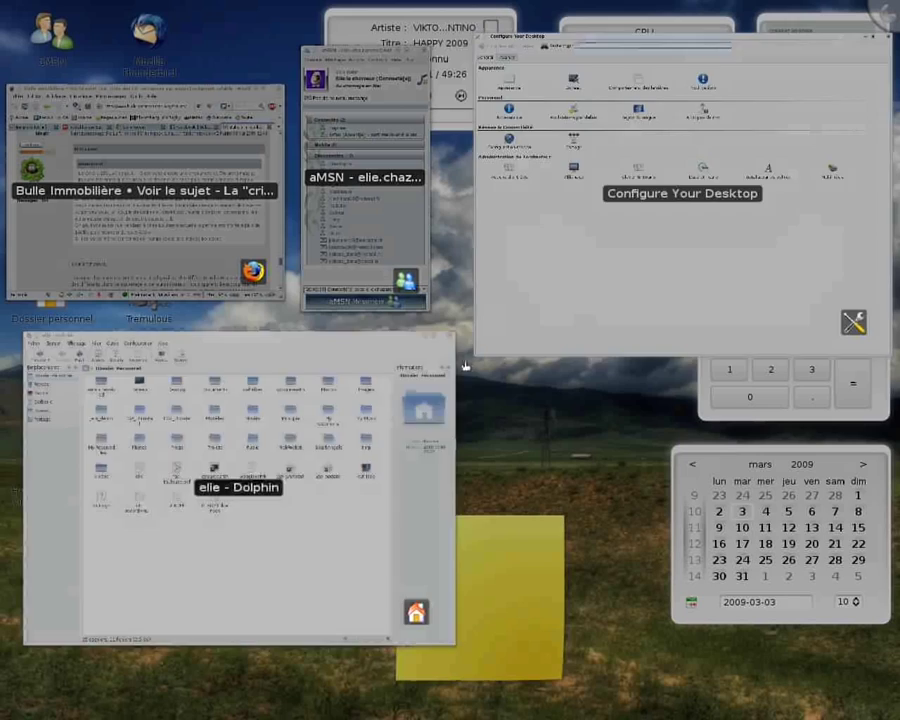
click(540, 332)
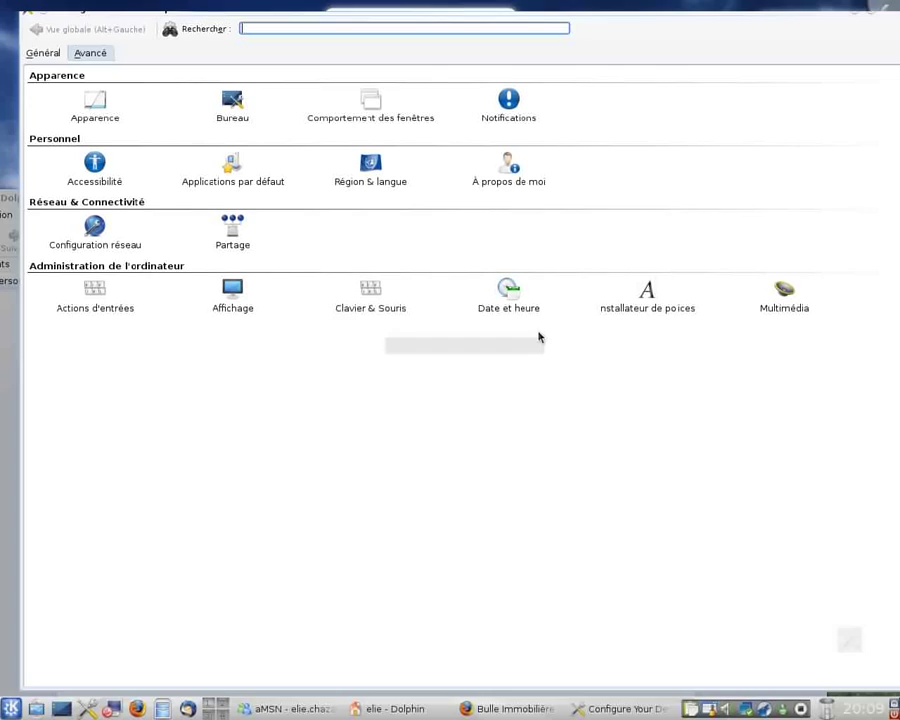
click(221, 112)
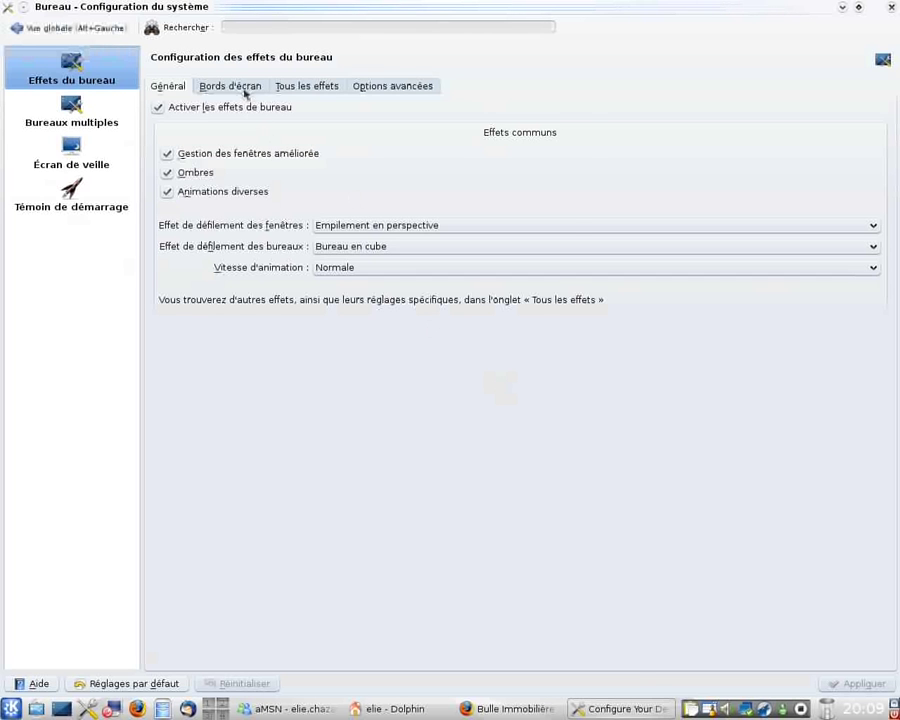
click(243, 88)
click(297, 88)
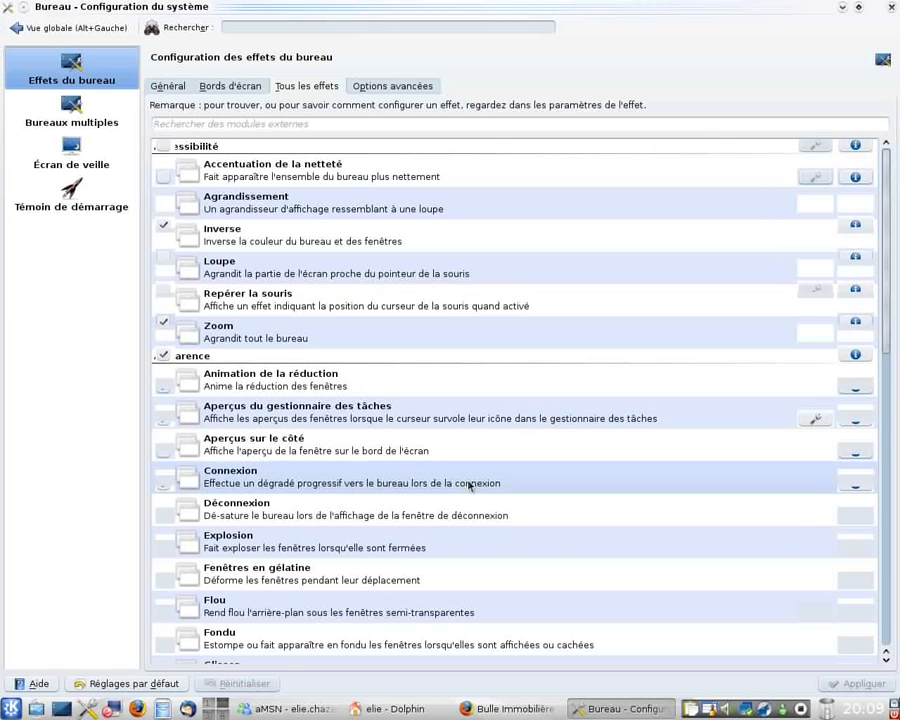
Enable the Bureau en cylindre effect, disable Bureau en cube, and apply the desktop effect changes
scroll(470, 485, down, 3)
scroll(381, 502, down, 6)
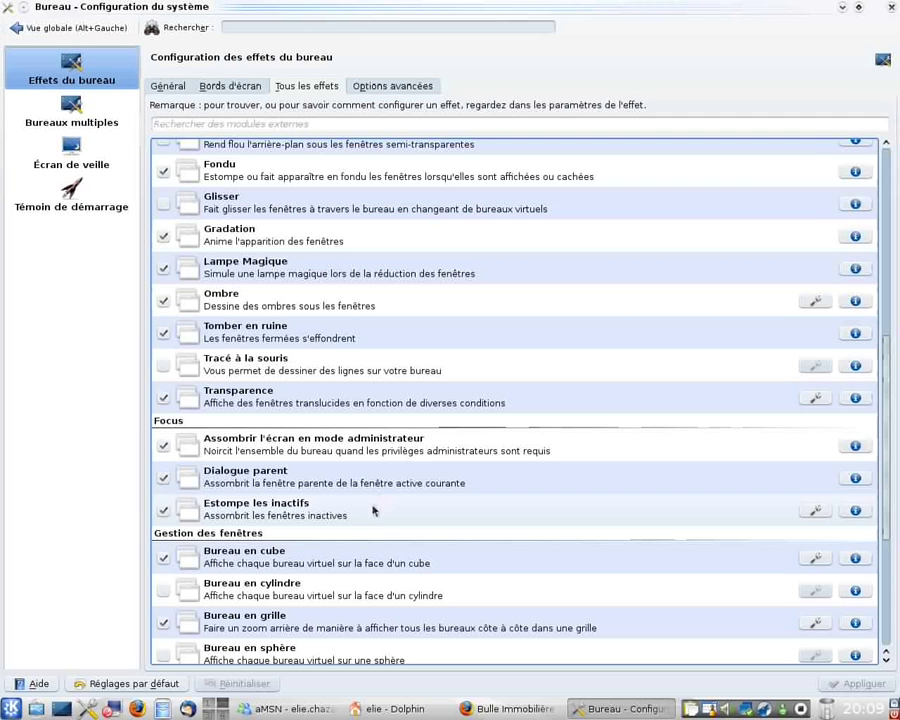
scroll(373, 510, down, 5)
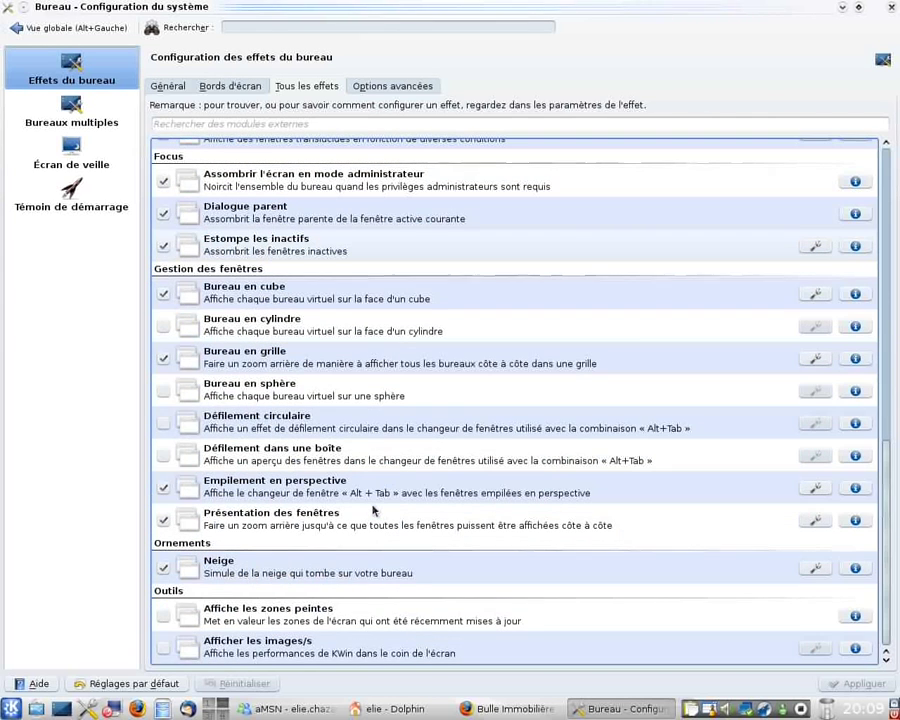
click(163, 326)
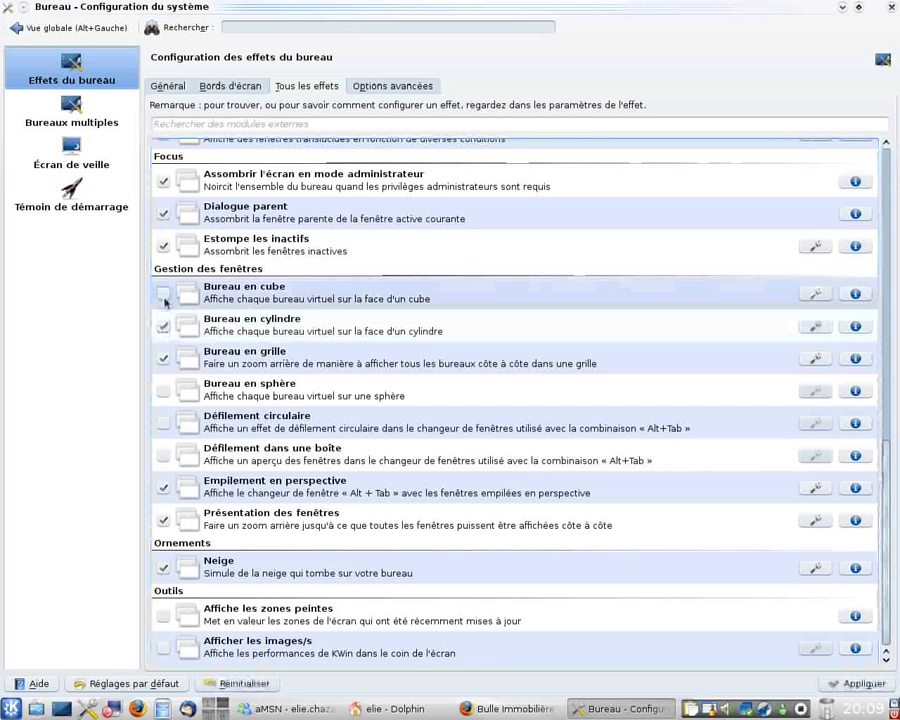
mouse_move(398, 1)
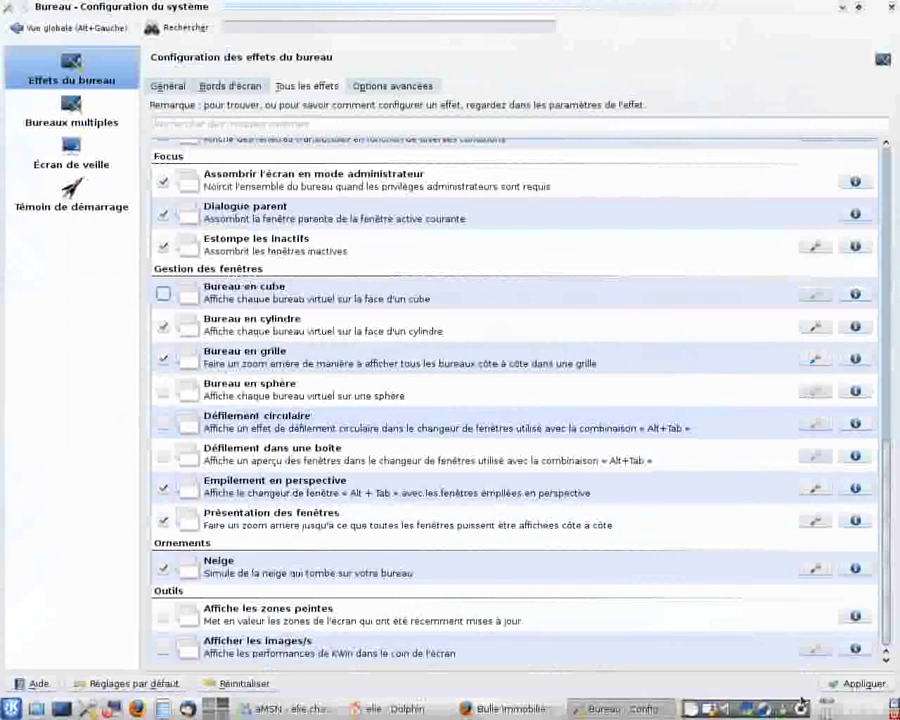
click(830, 687)
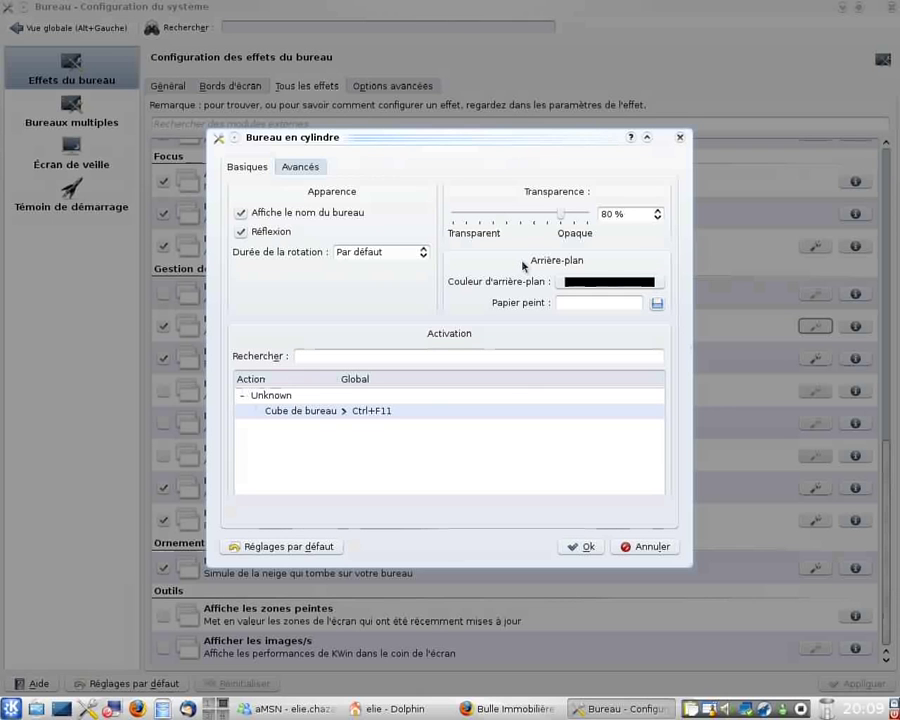
Examine the basic and advanced settings of the Bureau en cylindre effect and close its dialog
key(alt)
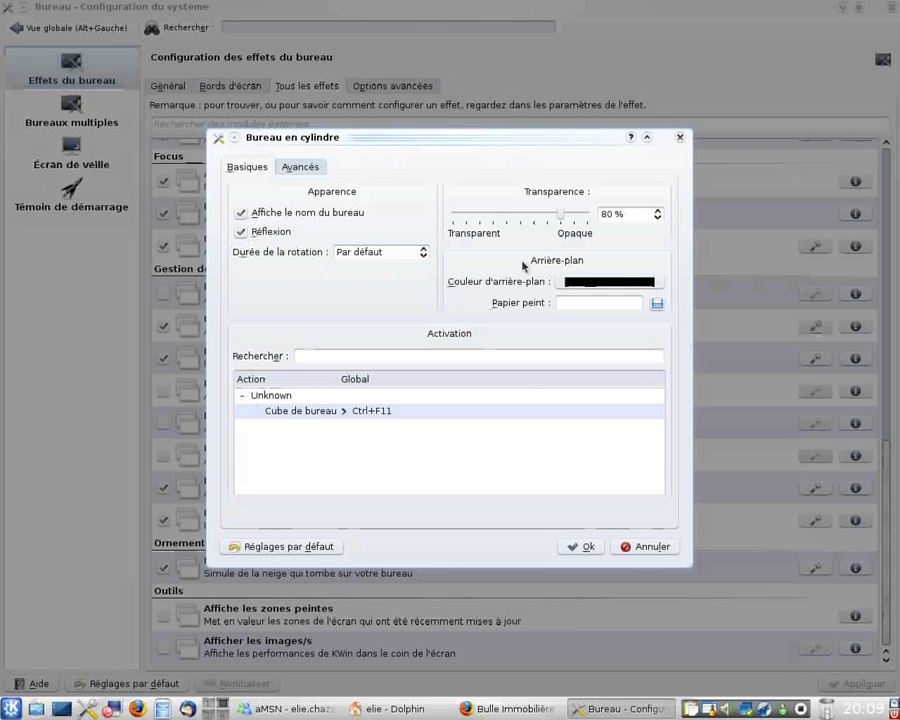
click(300, 167)
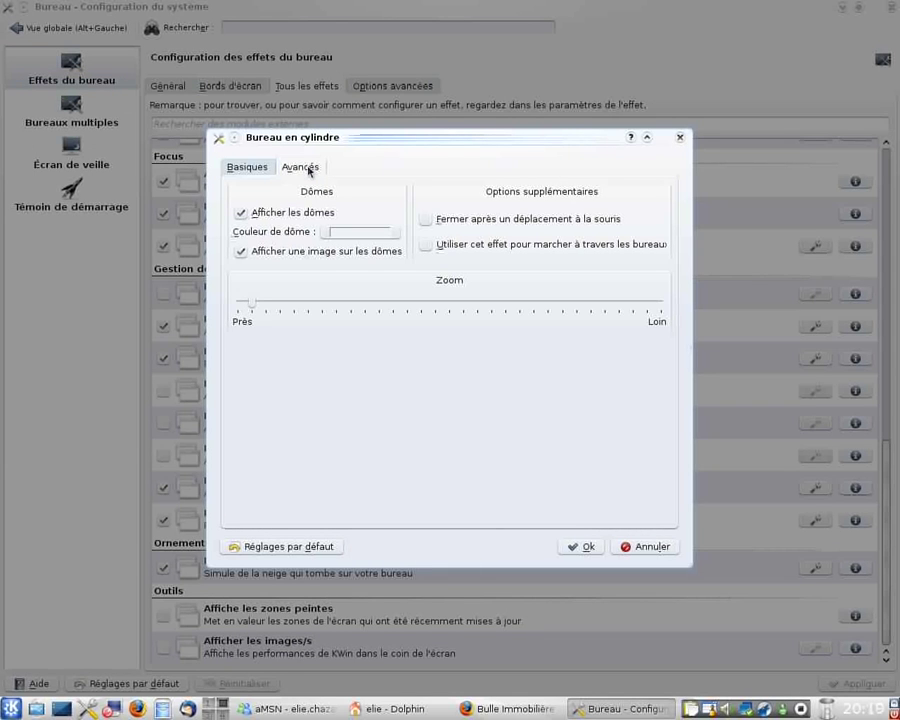
click(585, 546)
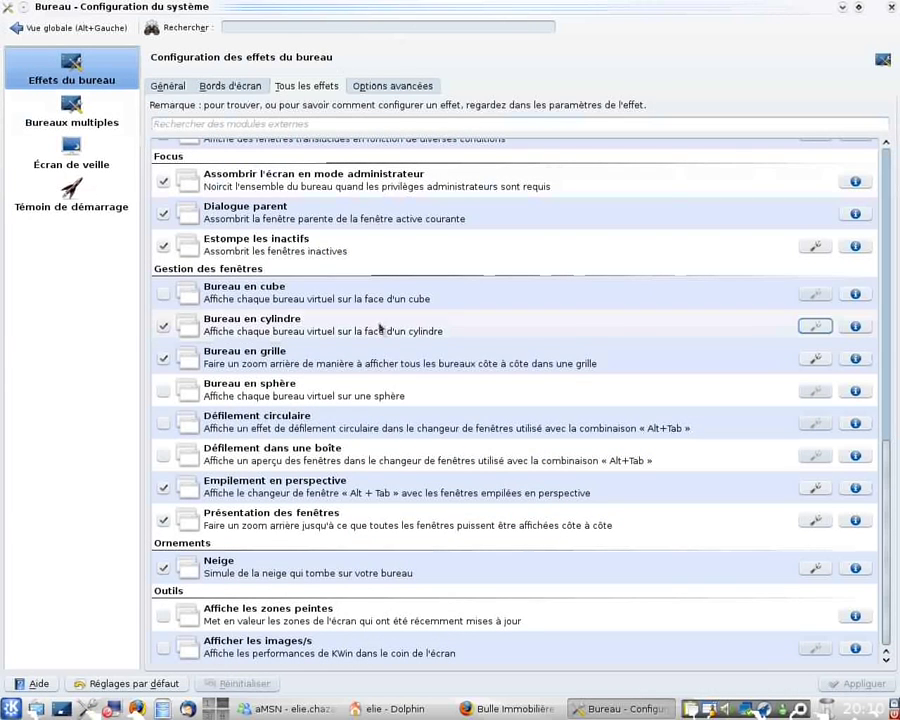
click(815, 326)
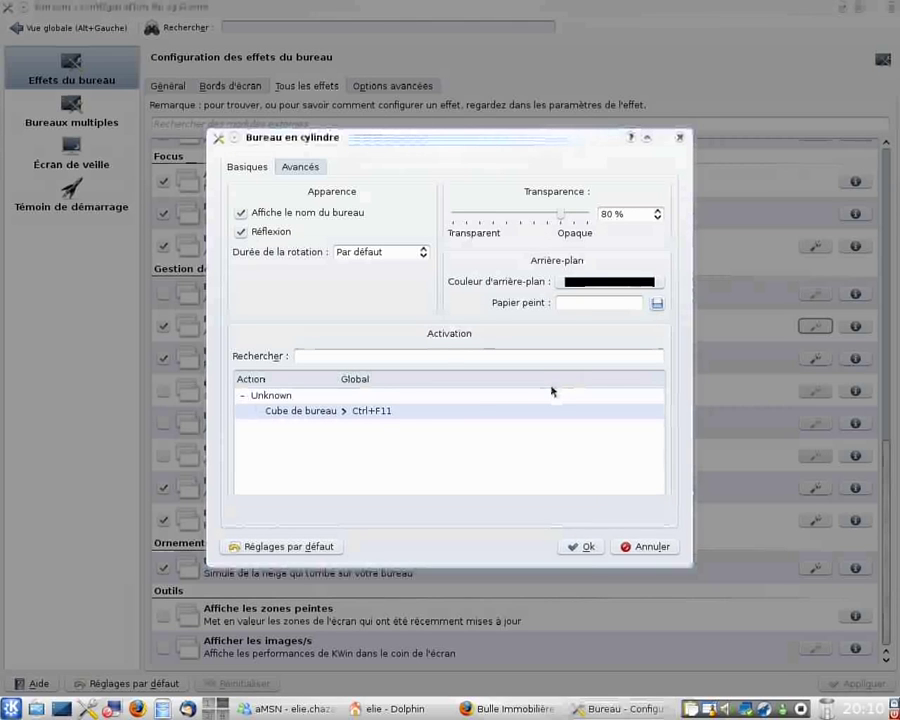
click(582, 546)
Show the virtual desktops as a cylinder, rotate and tilt it to view the desktops, and return to Bureau 2
key(ctrl+F11)
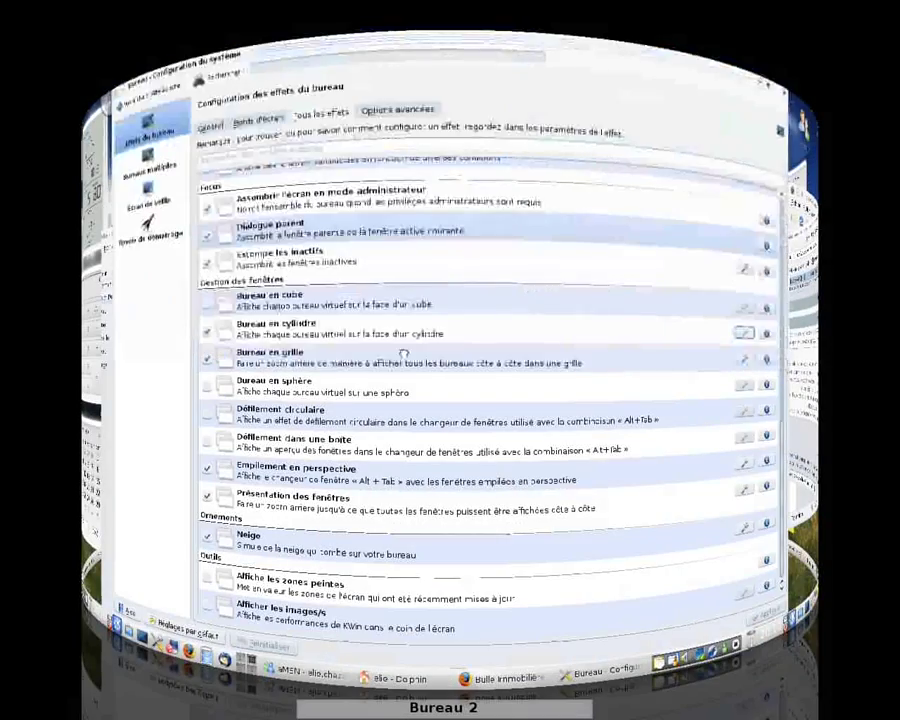
drag(404, 353, 680, 332)
drag(625, 290, 622, 292)
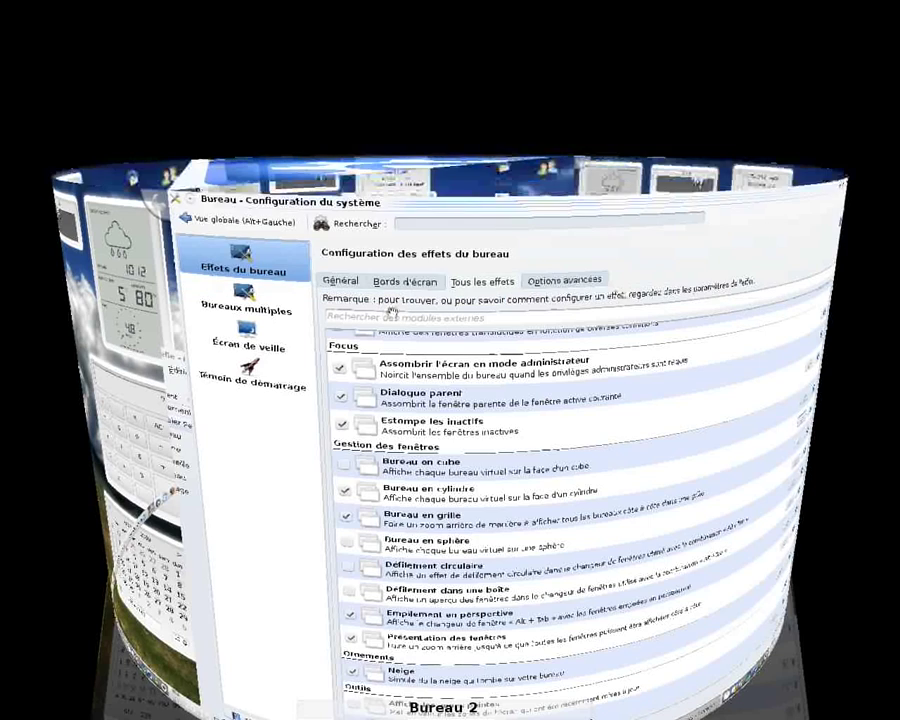
drag(391, 313, 374, 307)
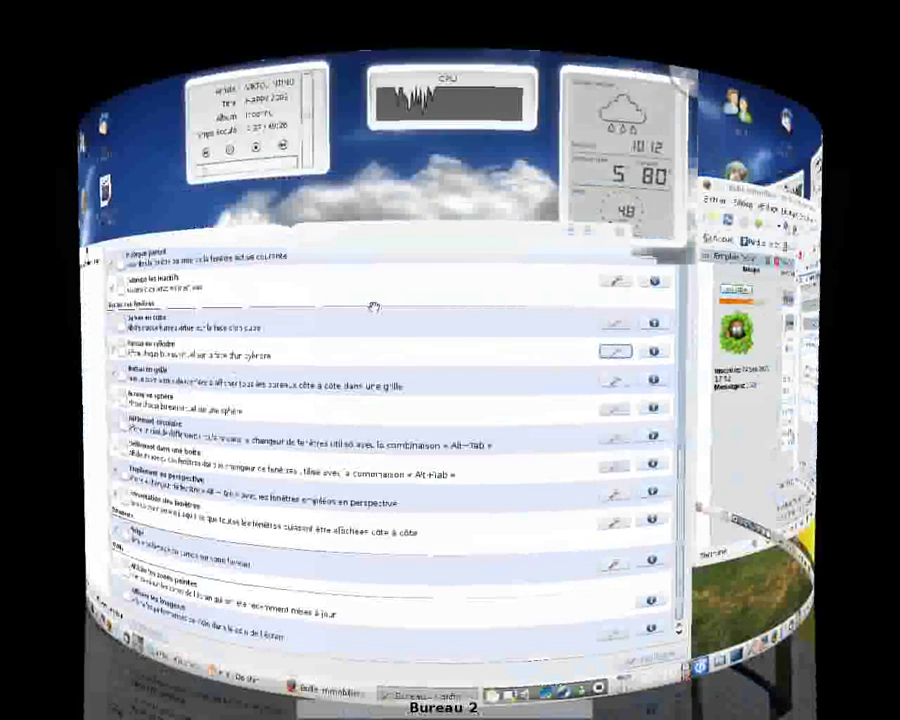
click(373, 306)
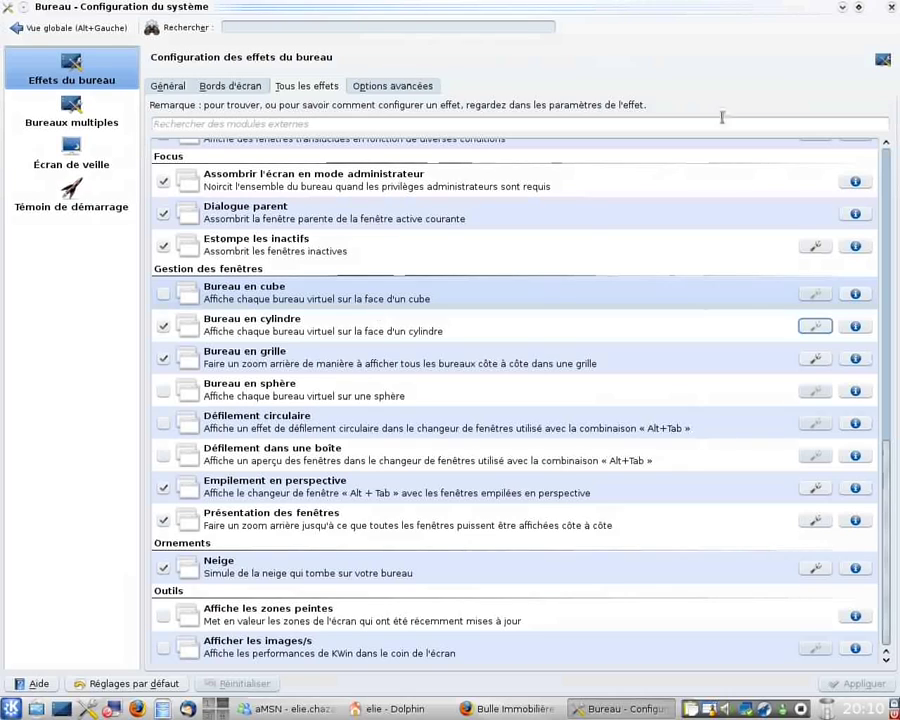
Enable the Bureau en cube effect again, disable Bureau en cylindre, and apply the changes, dismissing the notification
click(163, 293)
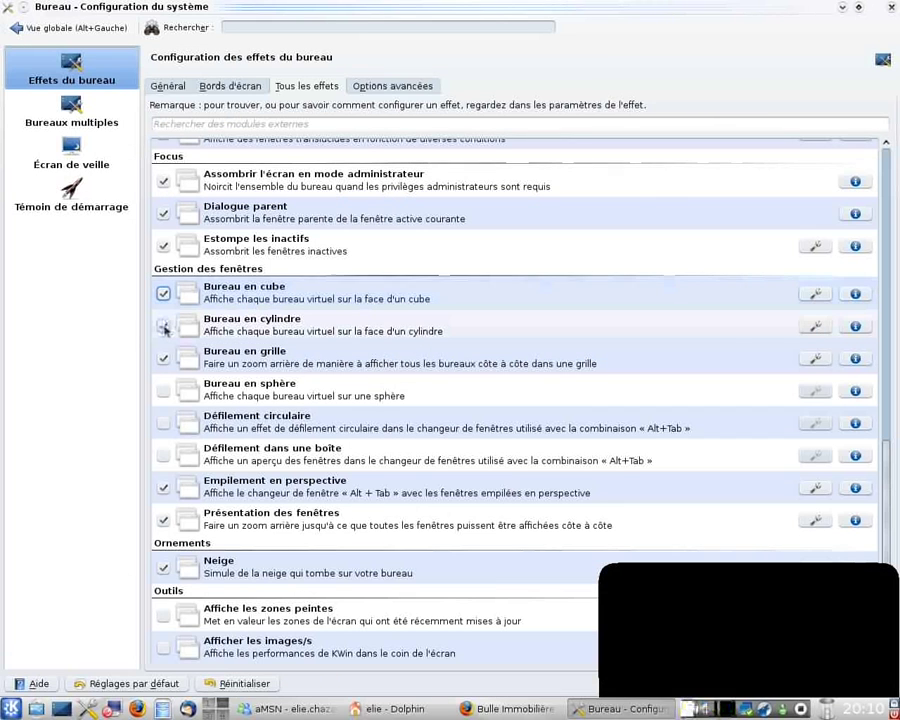
click(165, 328)
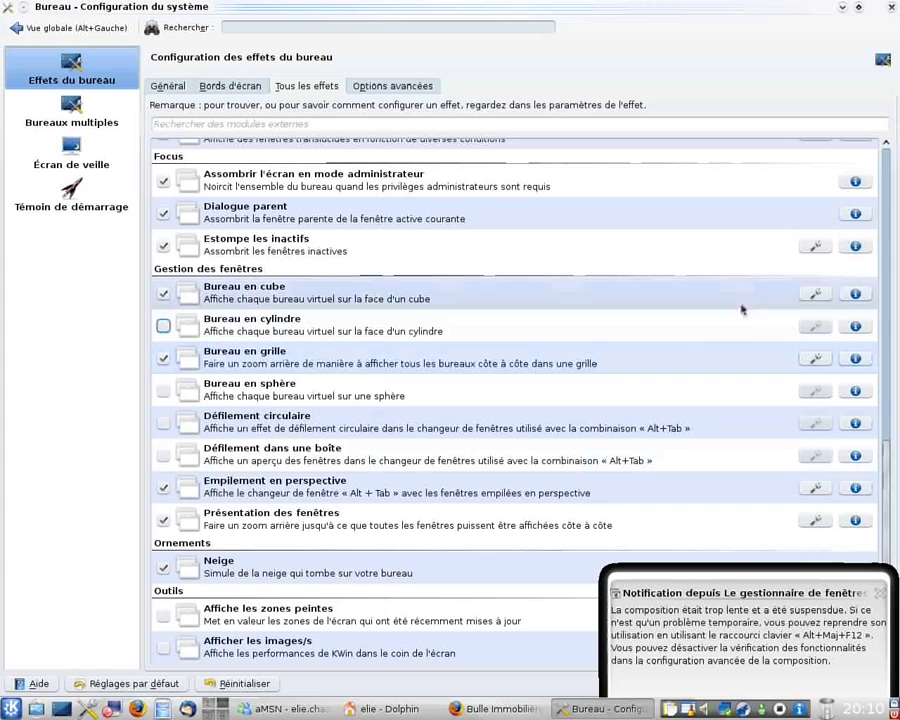
click(879, 593)
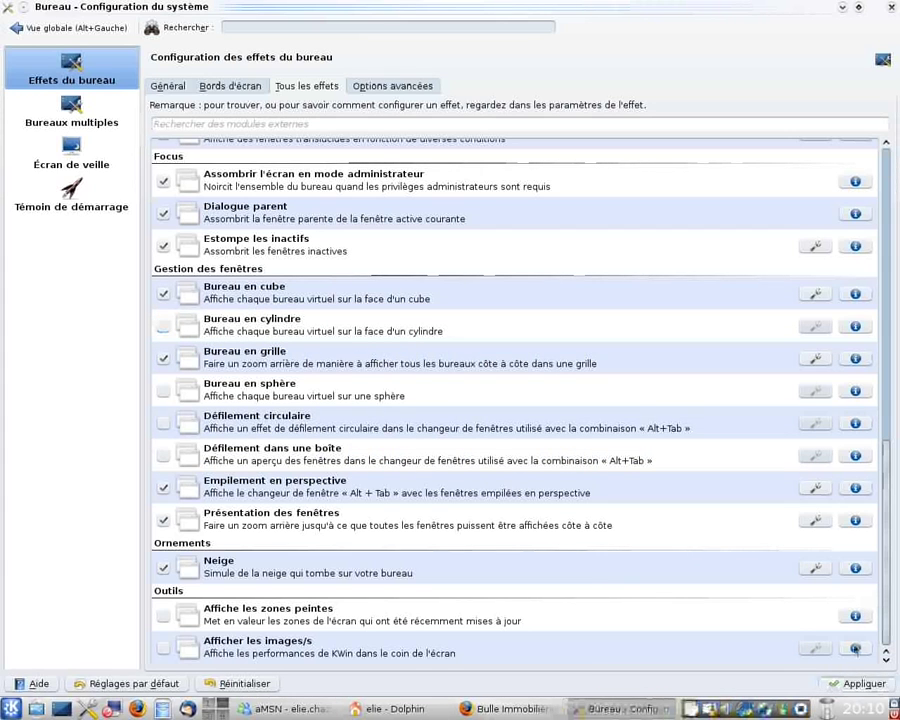
click(857, 683)
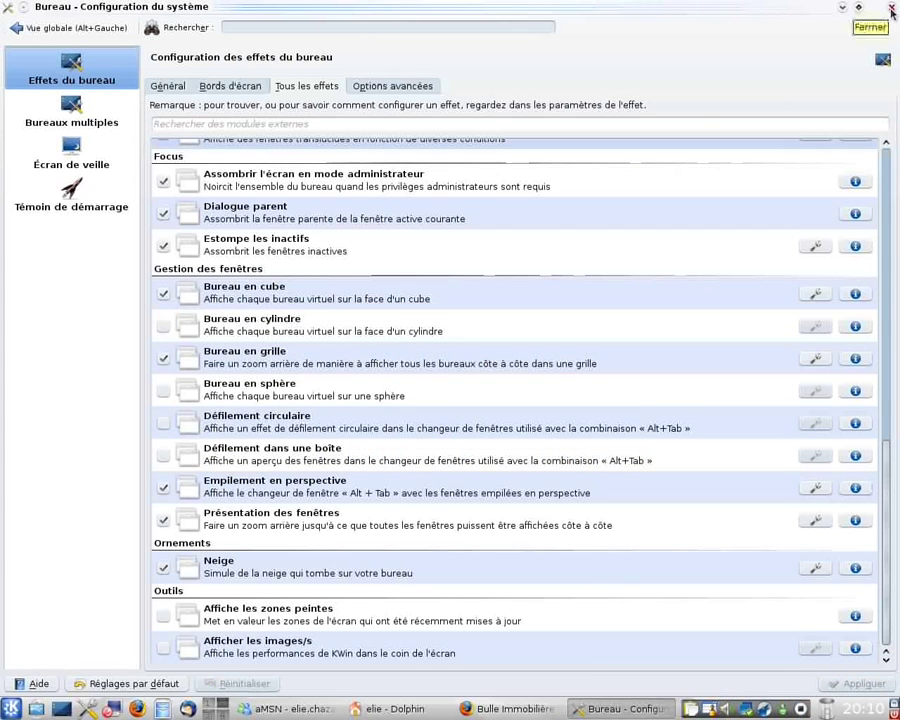
Try twice to disable Utiliser Vsync in the advanced desktop effect options and apply the change, dismissing each message
click(395, 86)
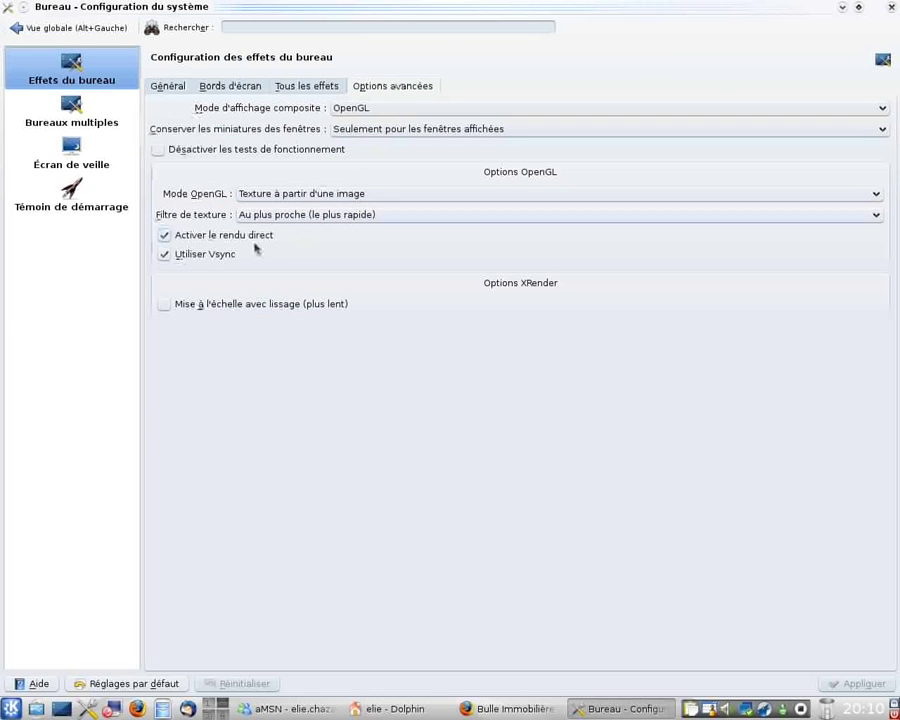
click(192, 257)
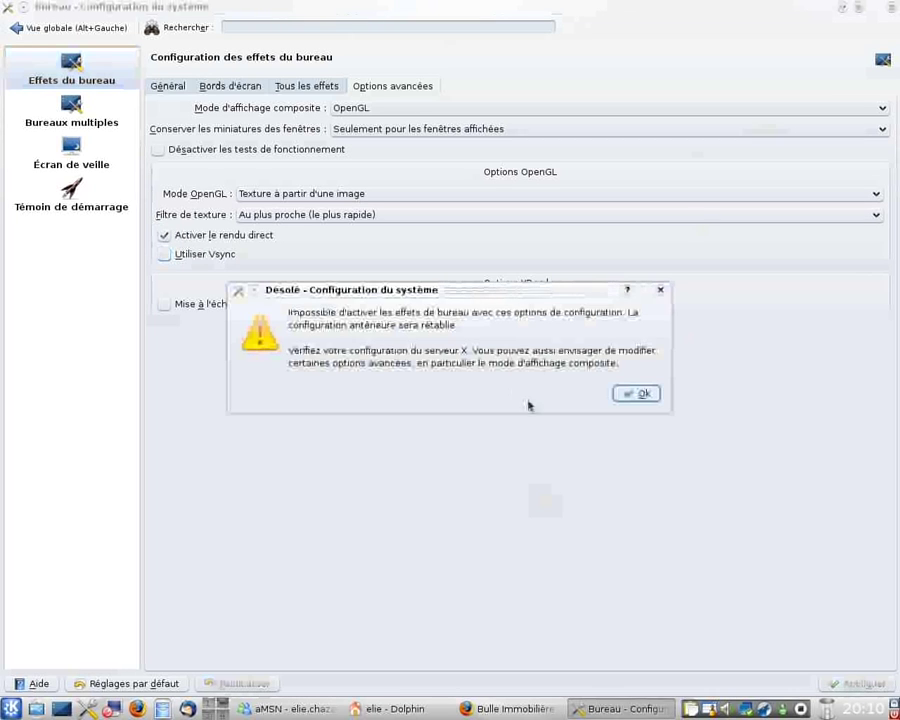
click(618, 394)
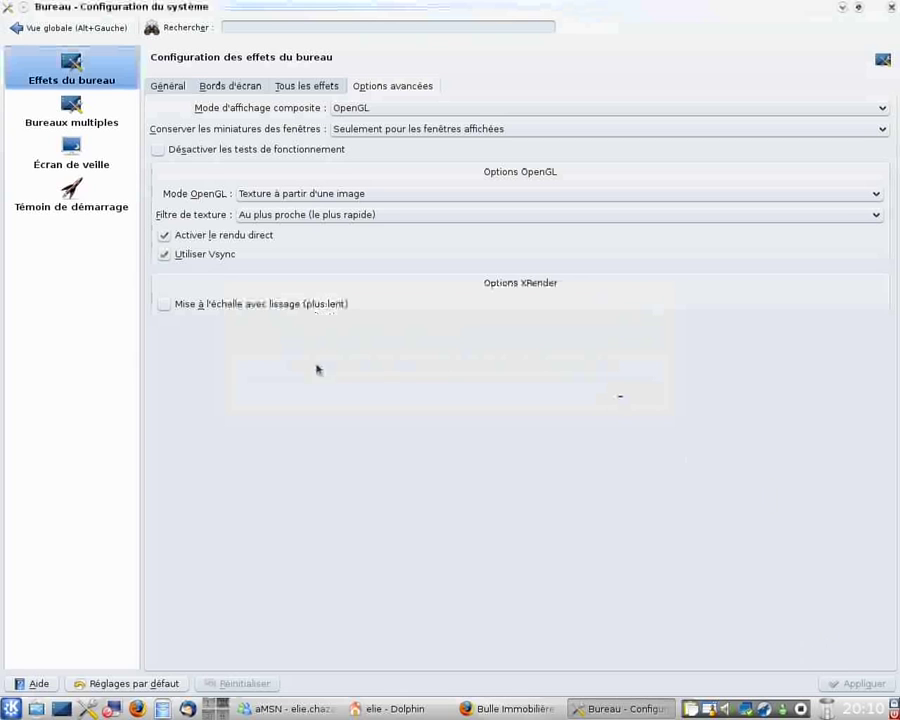
click(191, 254)
click(850, 682)
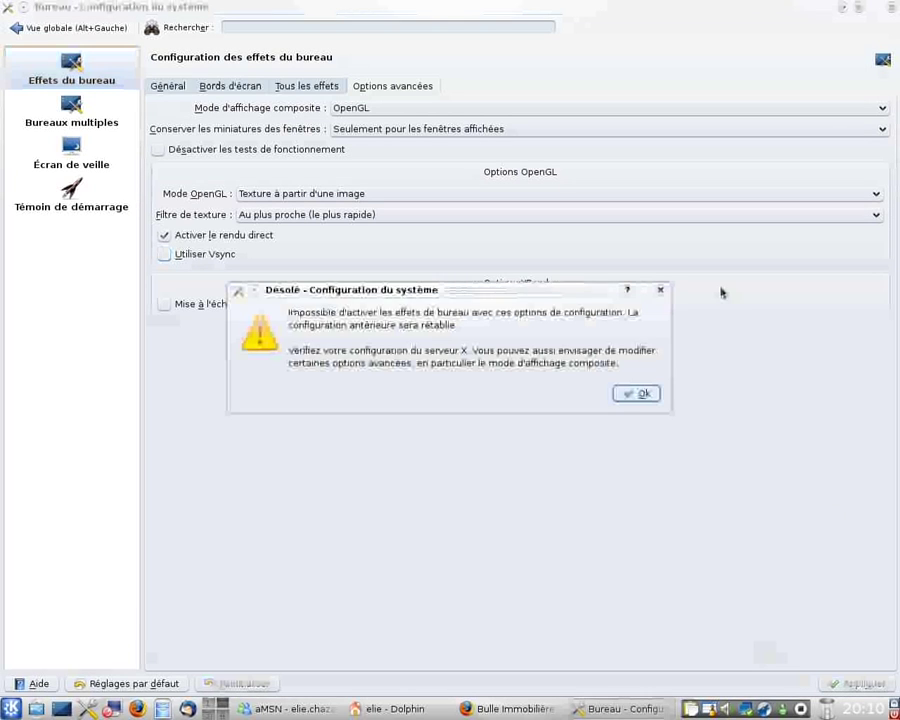
click(625, 394)
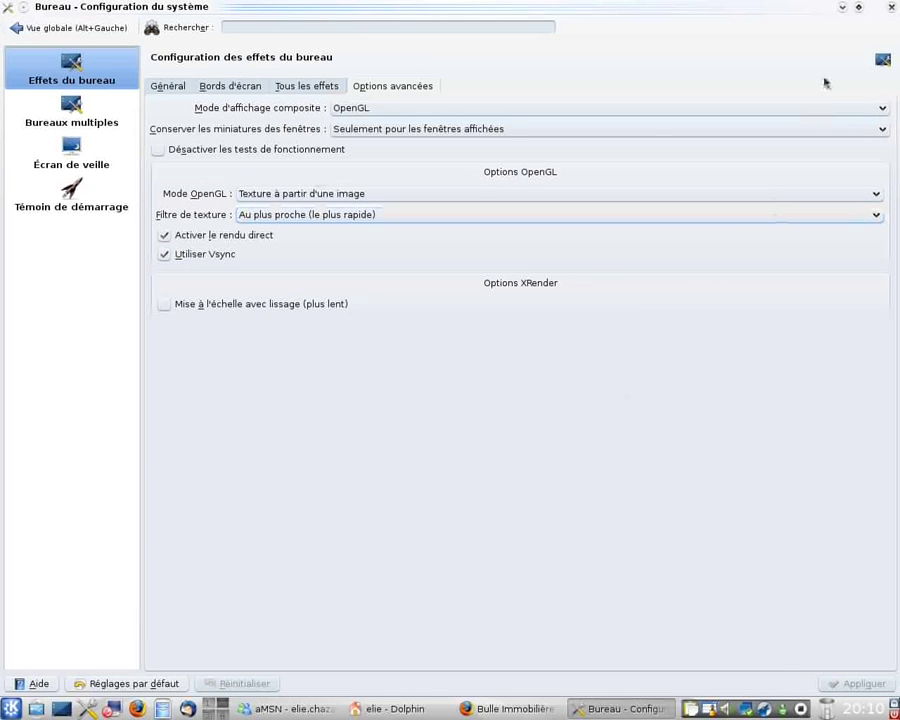
Try to disable both Activer le rendu direct and Utiliser Vsync and apply the changes, dismissing the message
click(180, 234)
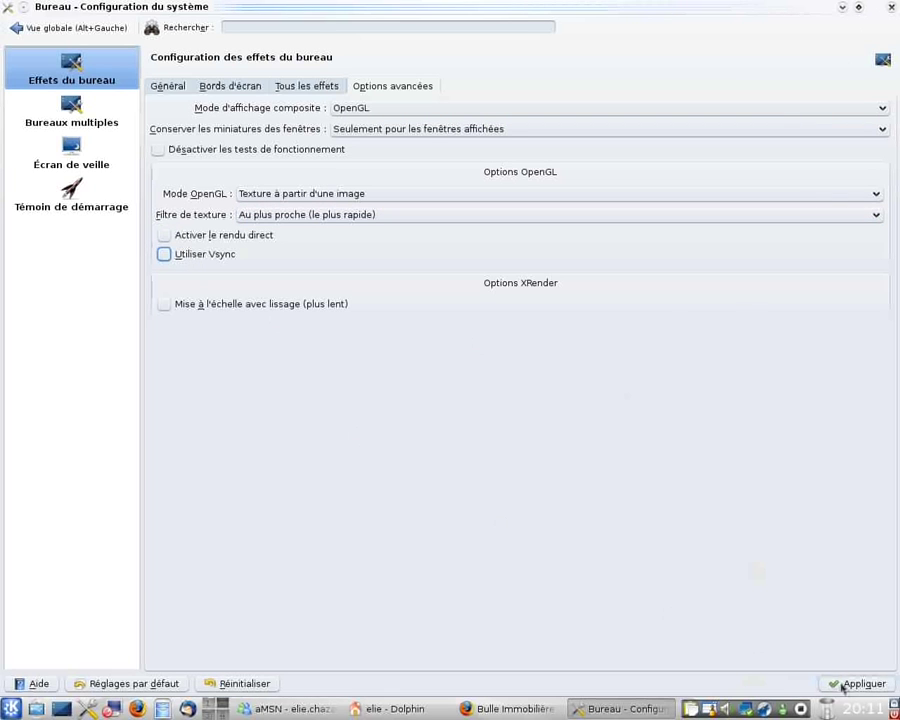
click(843, 687)
click(624, 395)
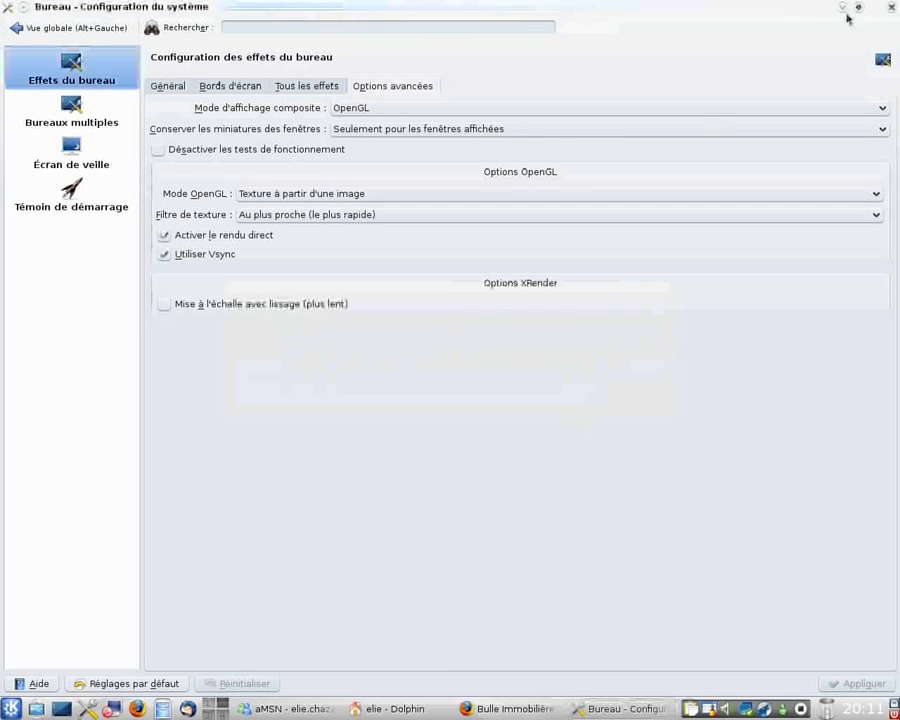
Close the system configuration window and the Dolphin file manager window to clear the desktop
click(890, 8)
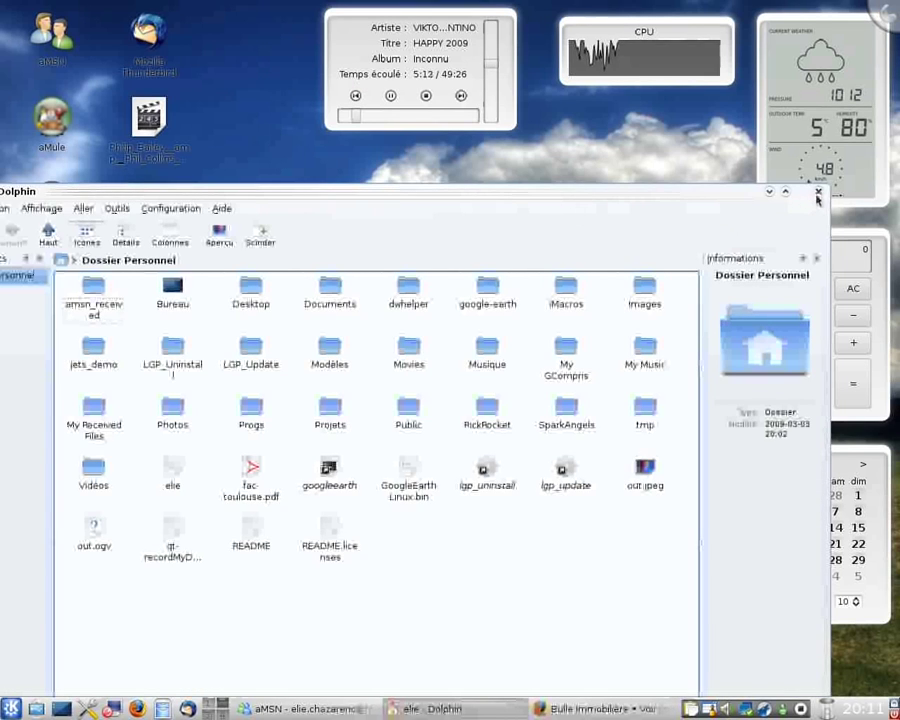
click(817, 193)
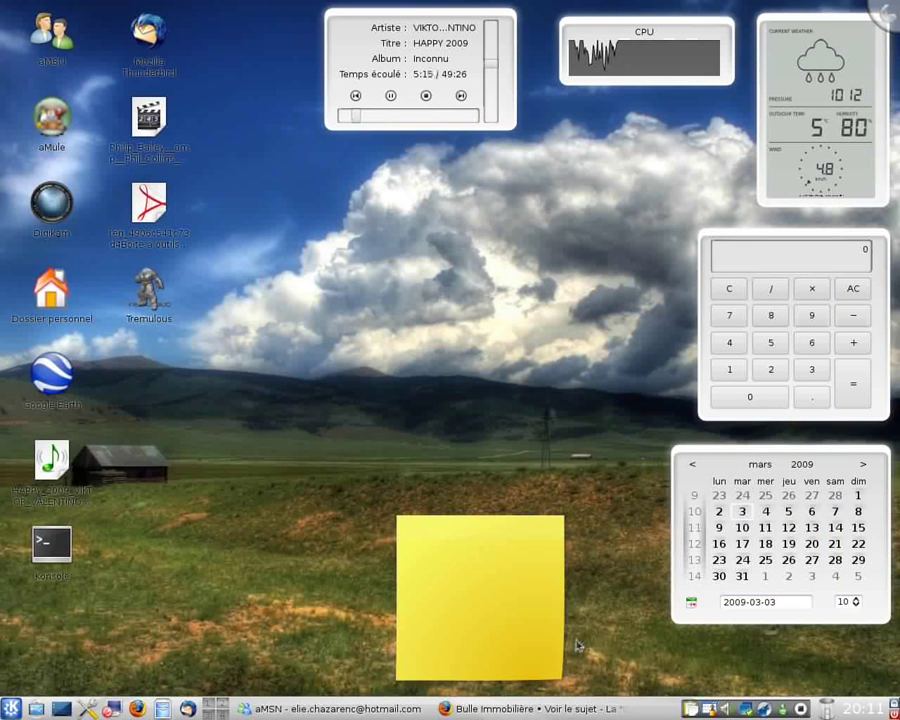